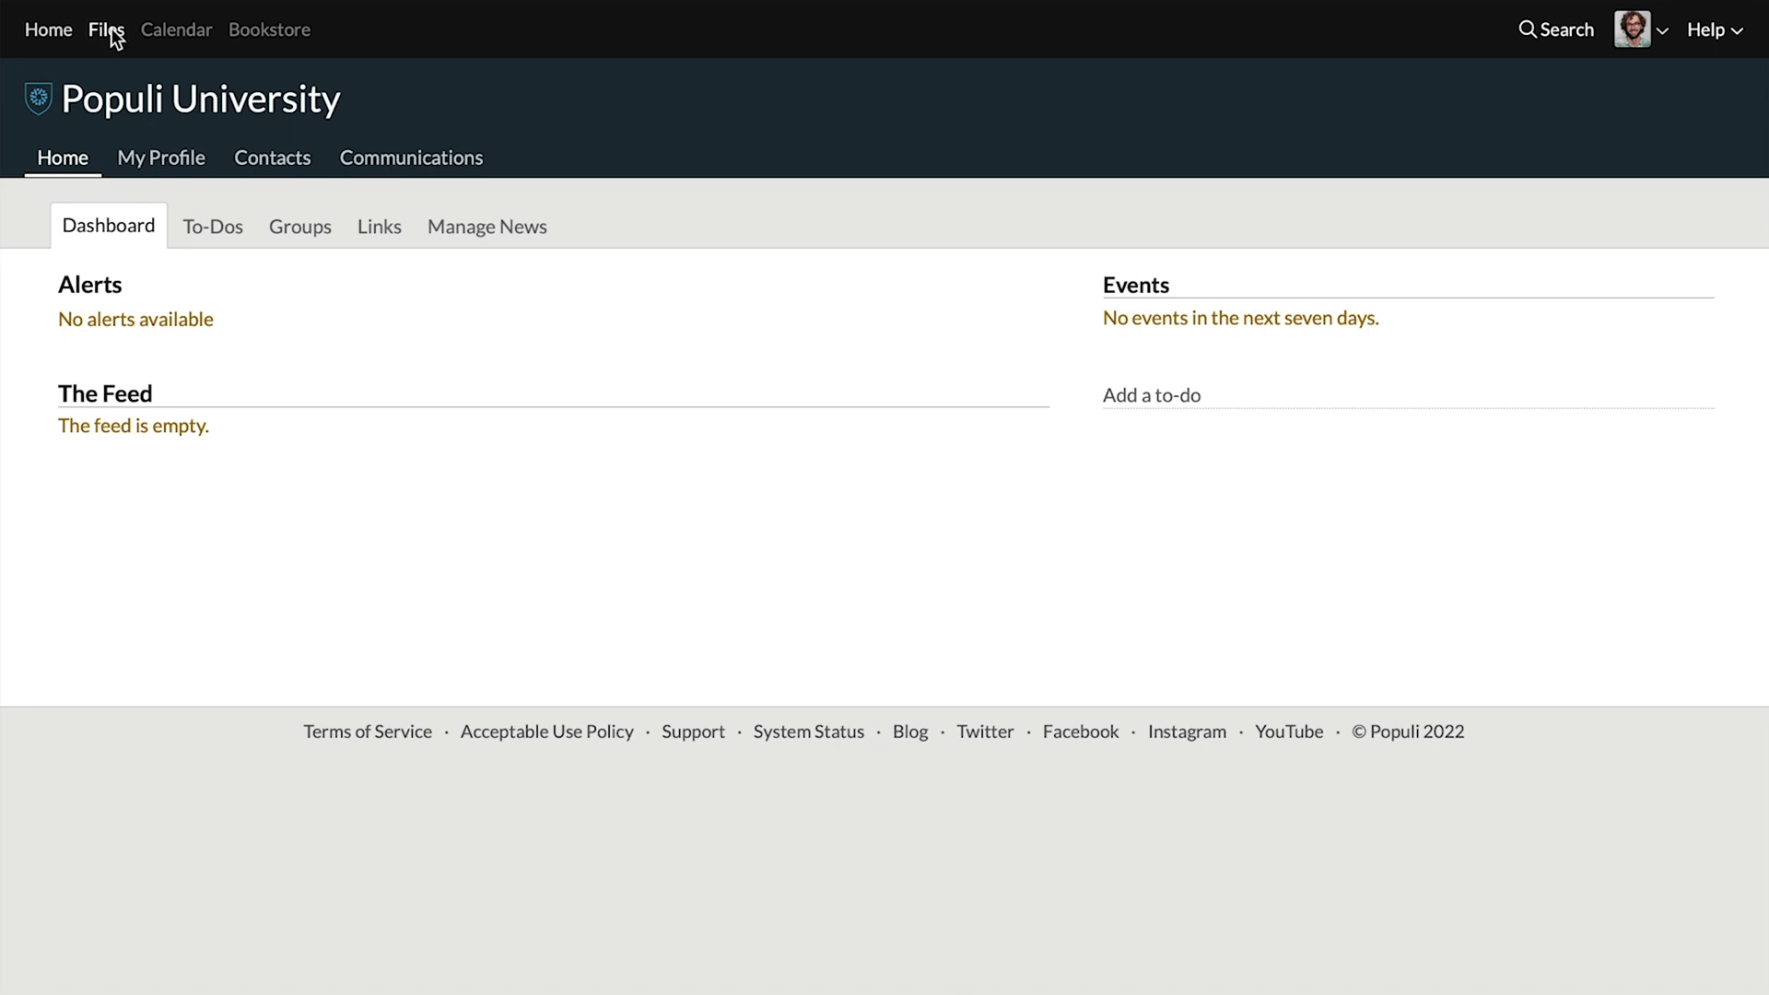
# Step: View the Files area and the monthly Calendar, and show the available Help options
pyautogui.click(108, 29)
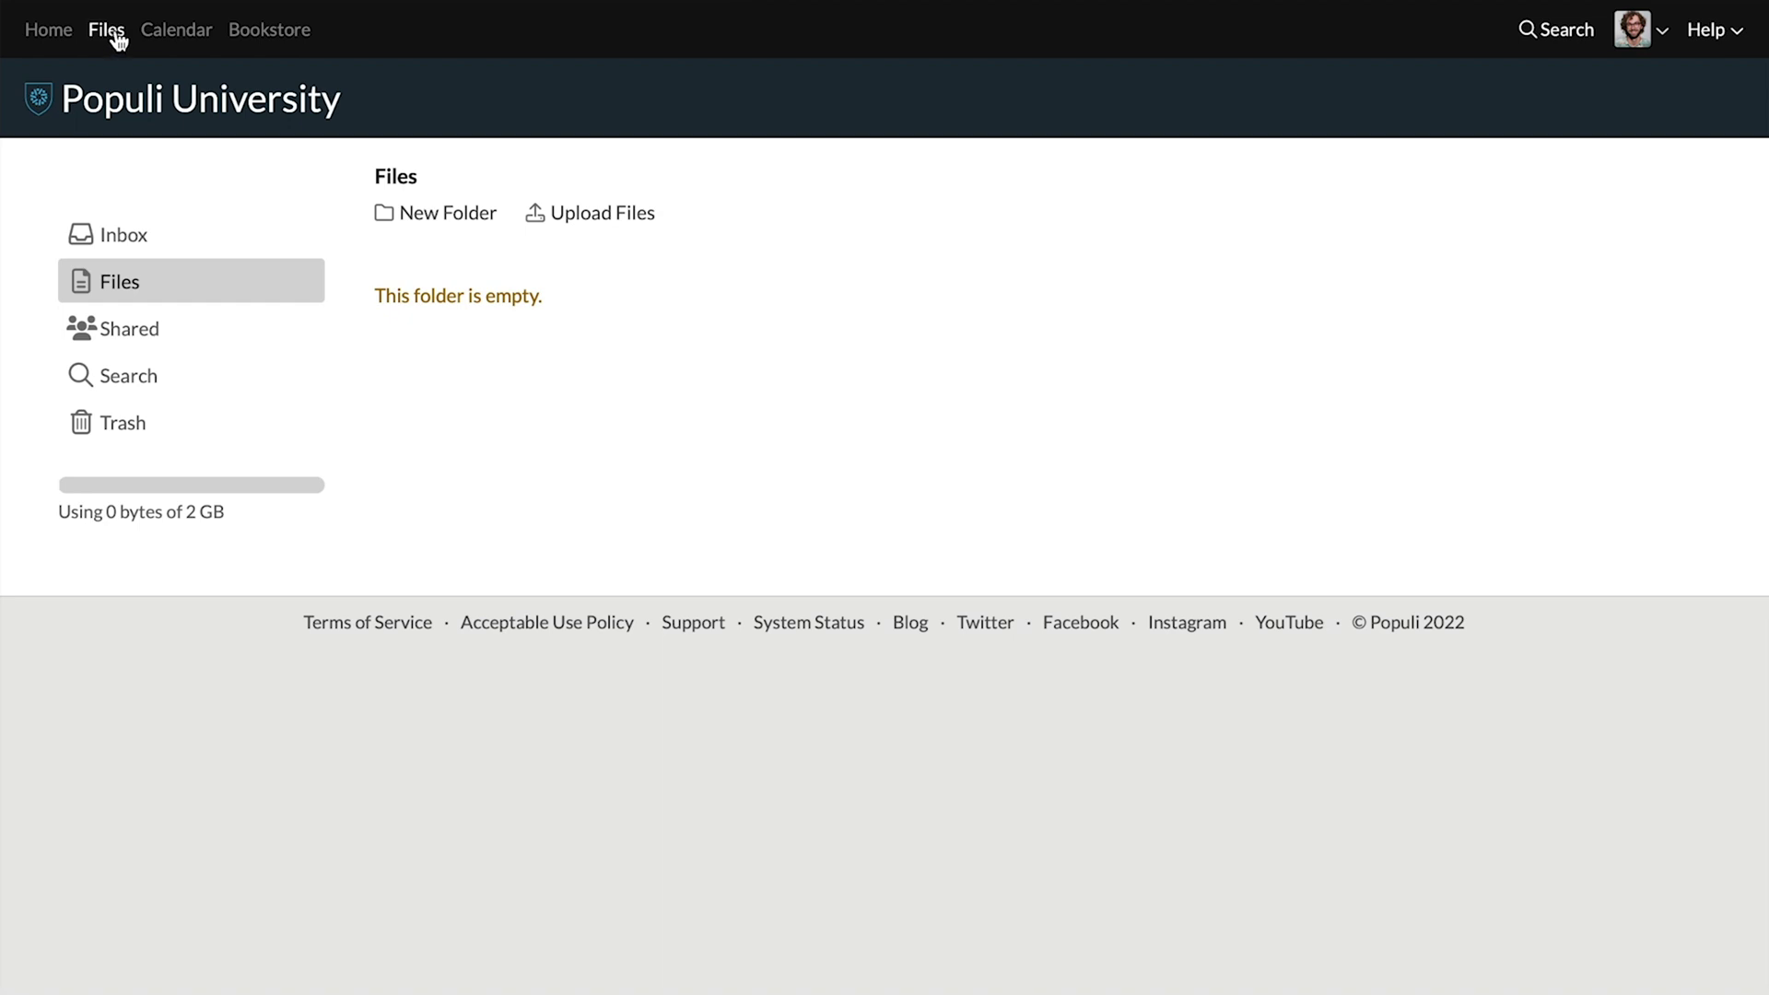
pyautogui.click(164, 33)
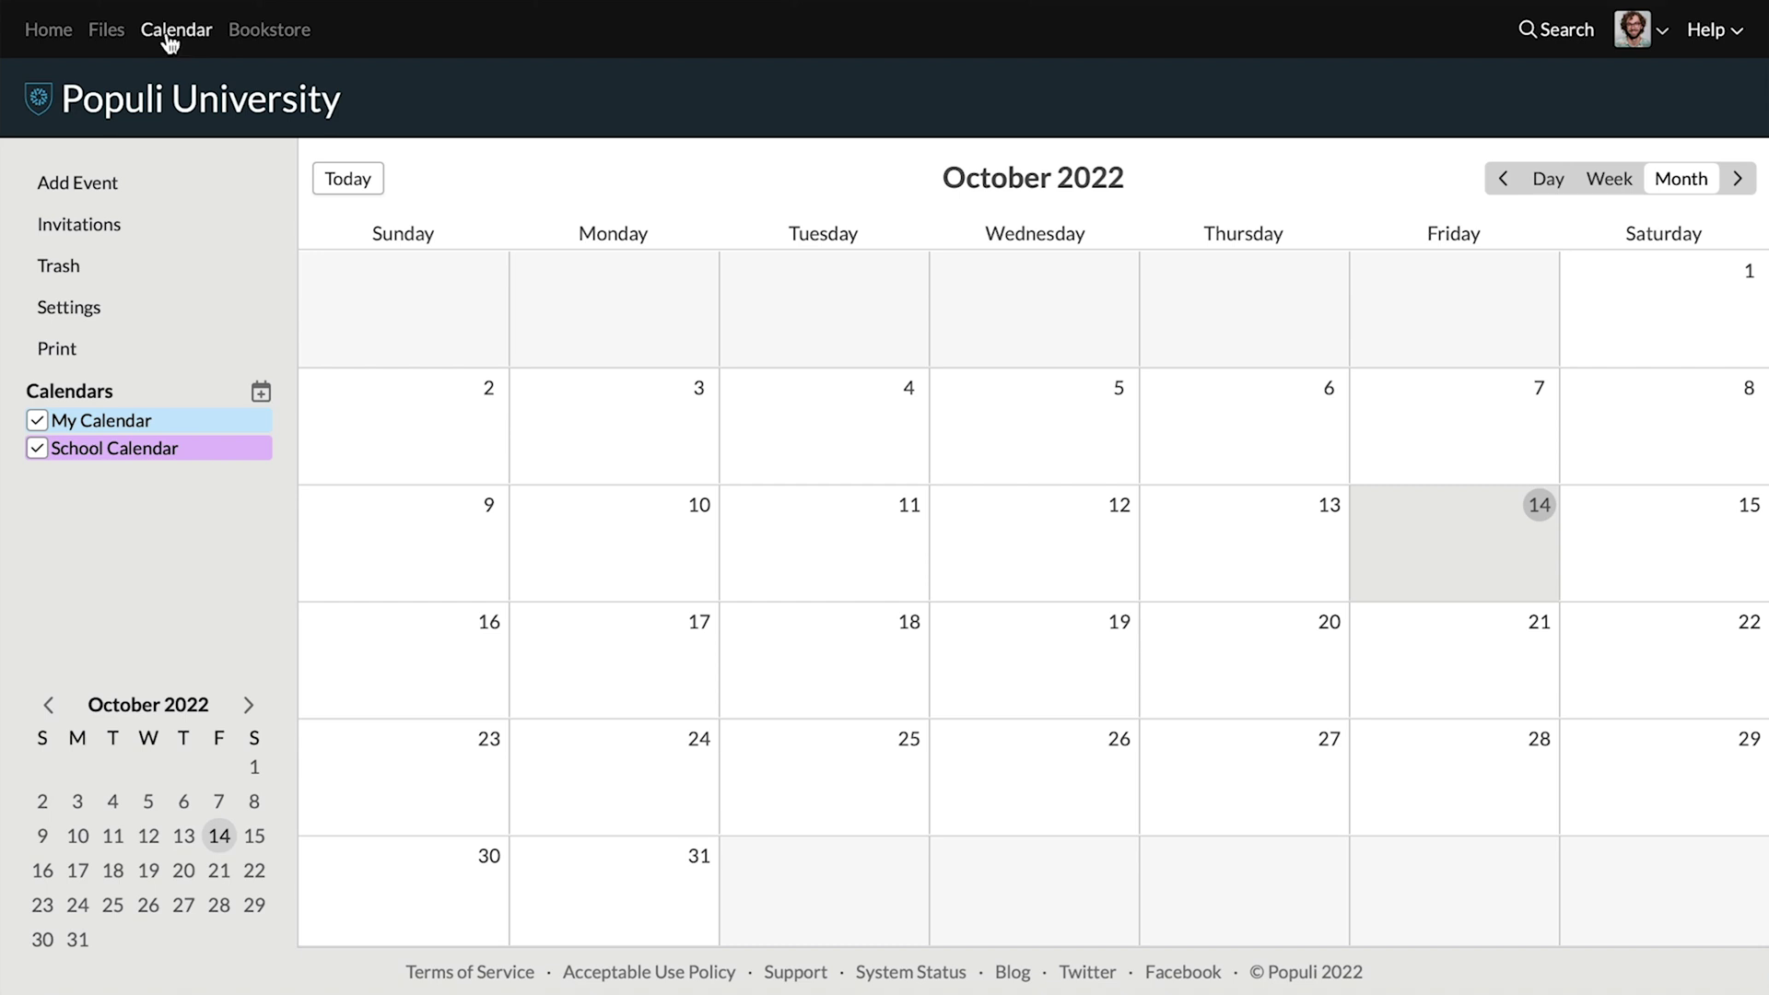
pyautogui.click(1726, 32)
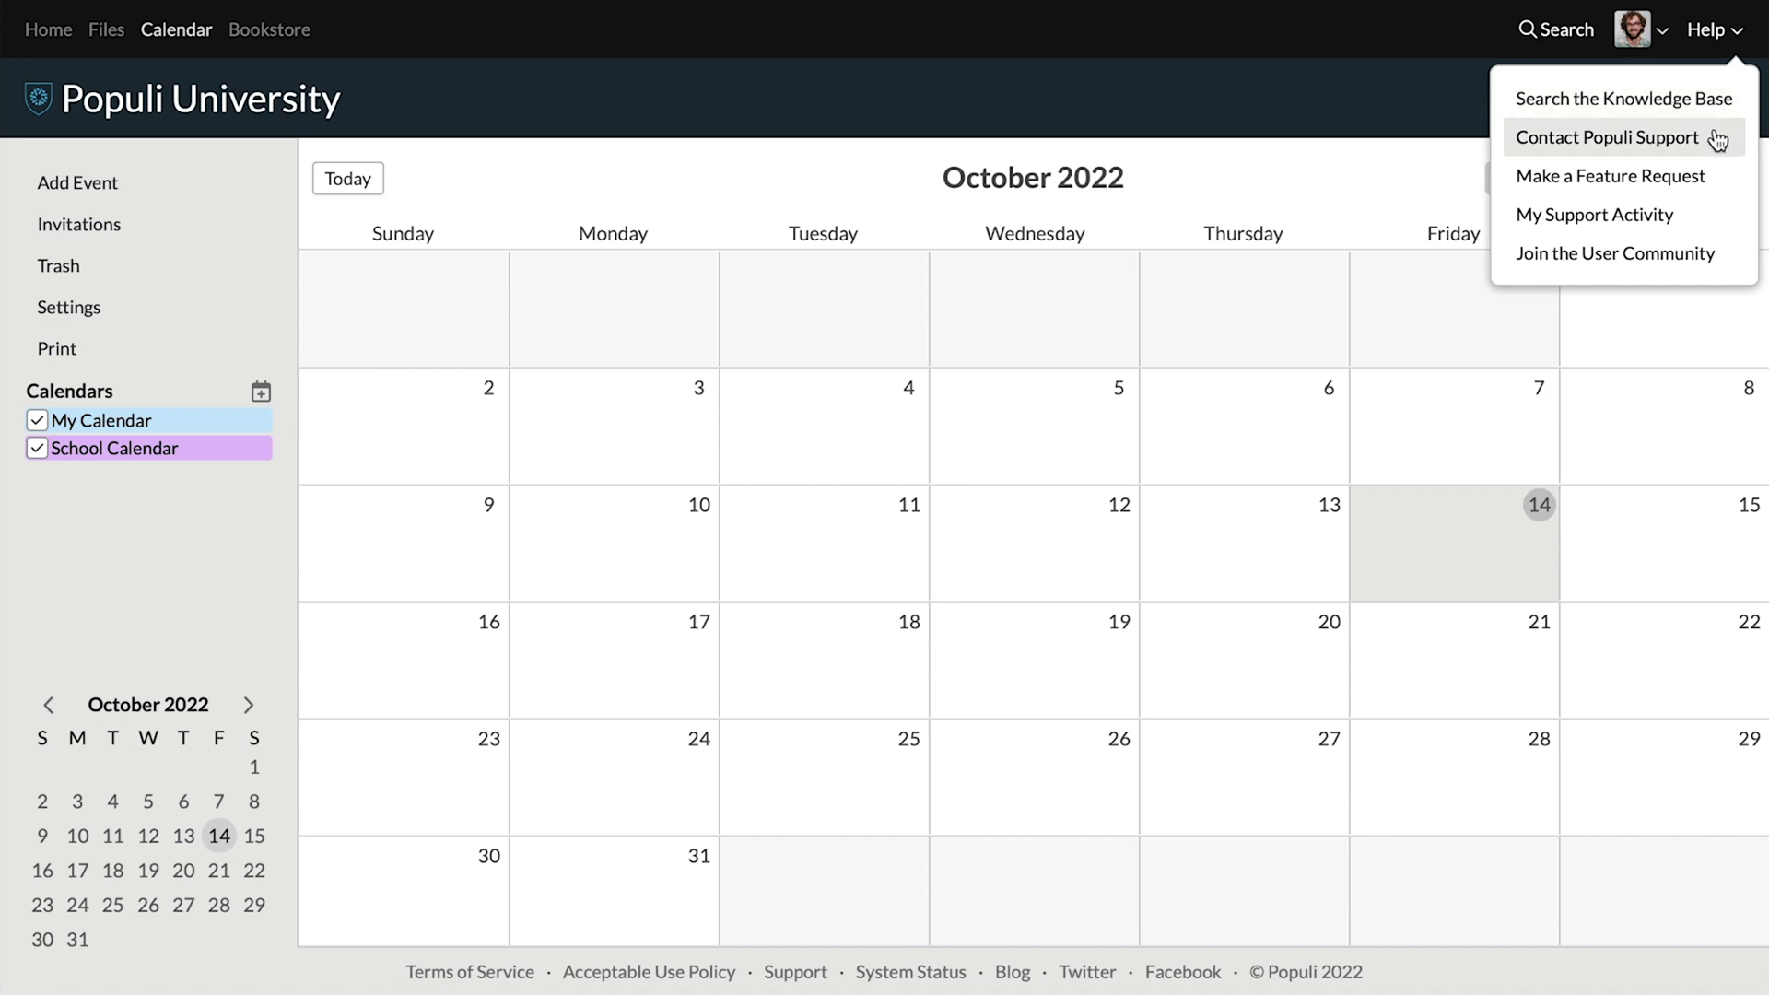
# Step: Search for a student by first name and open the matching person's profile
pyautogui.click(1548, 31)
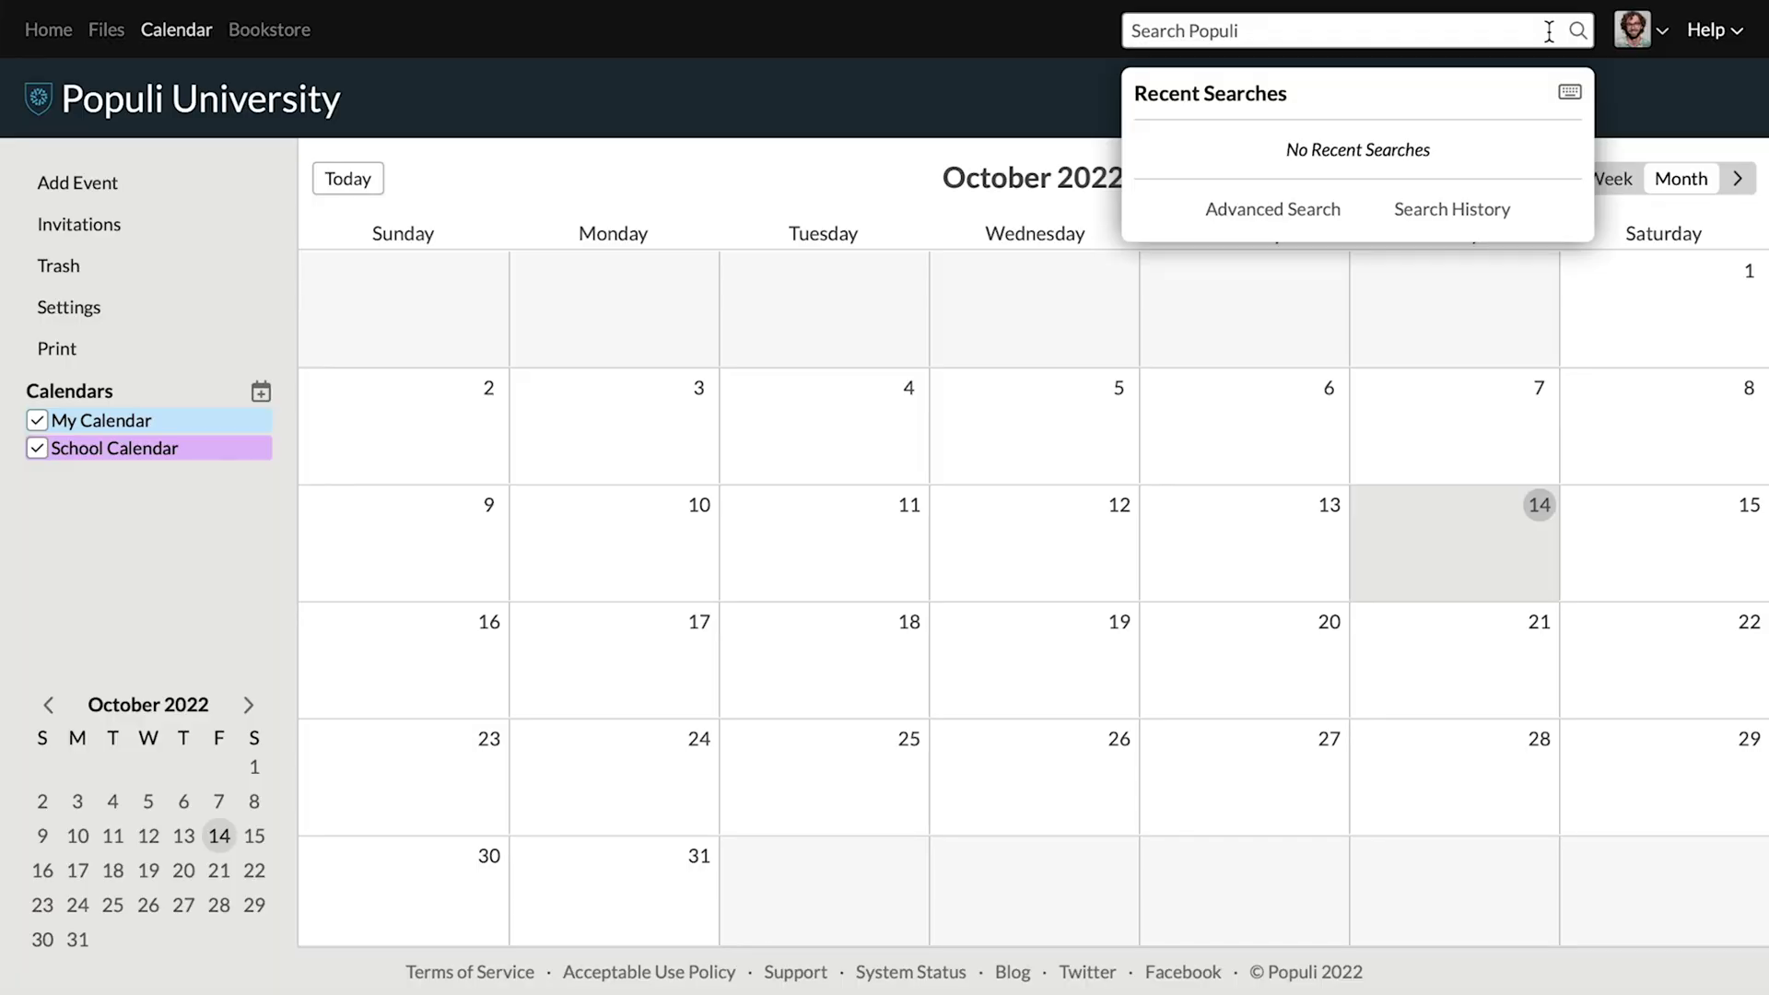
pyautogui.write('rebekah')
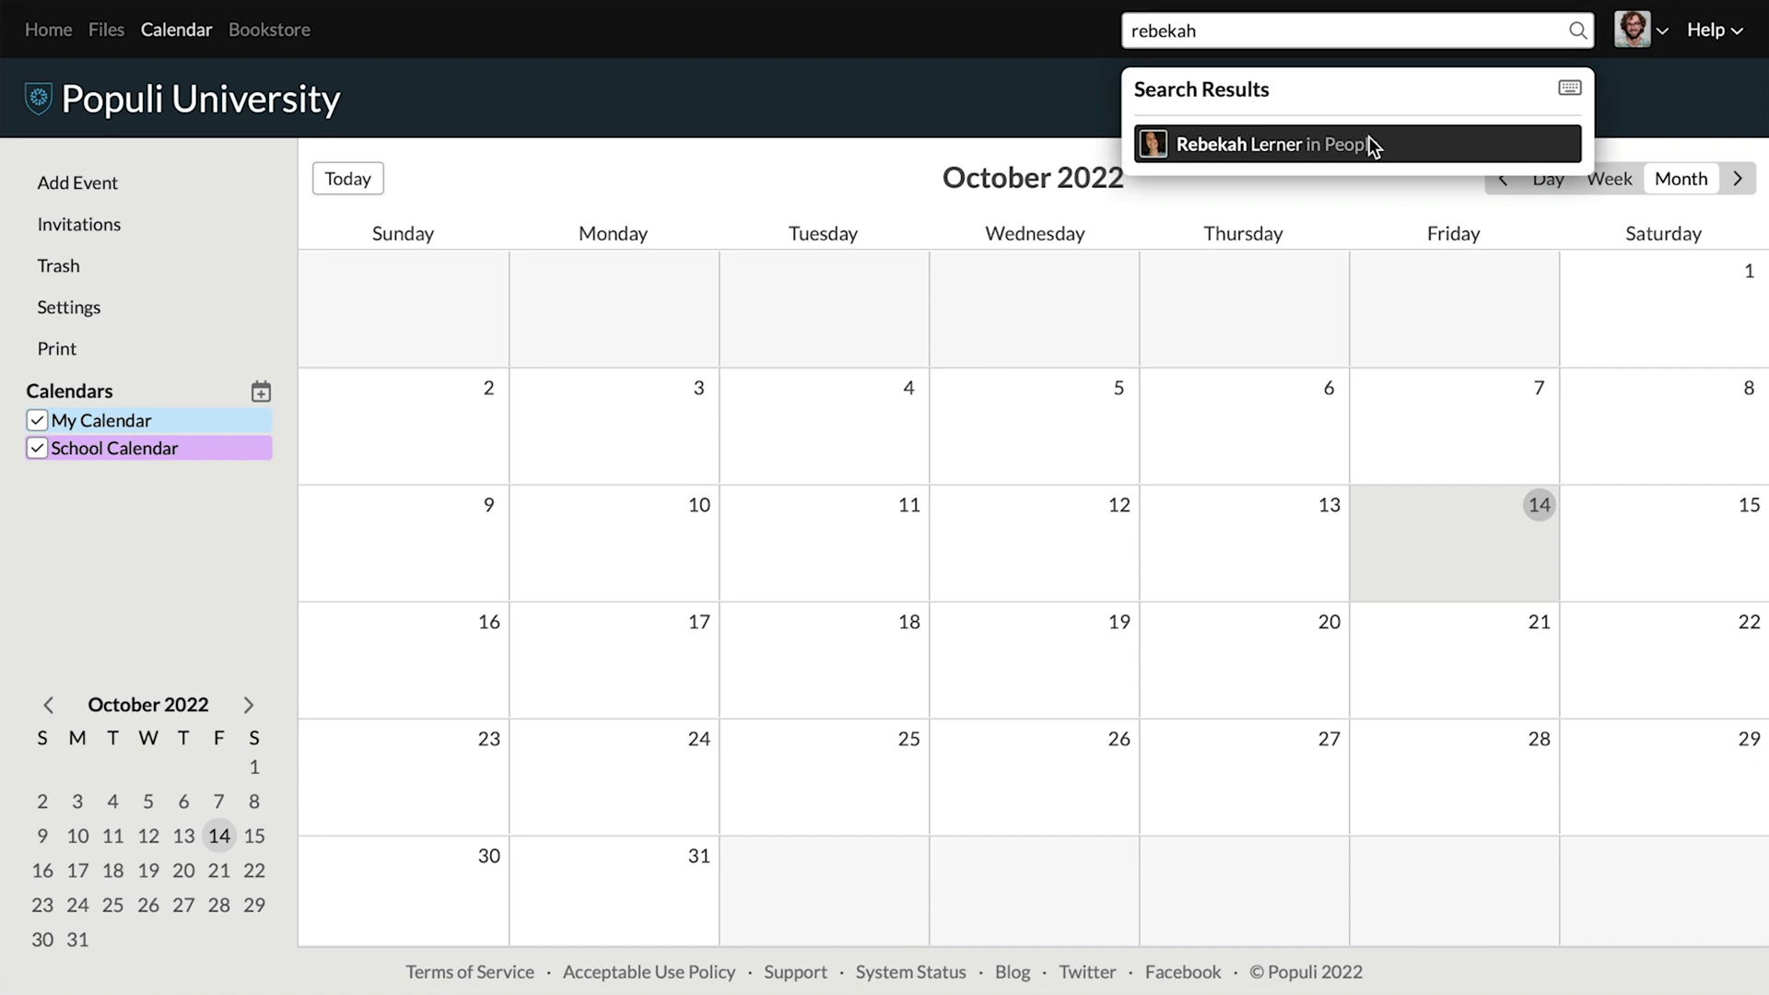
pyautogui.click(1368, 145)
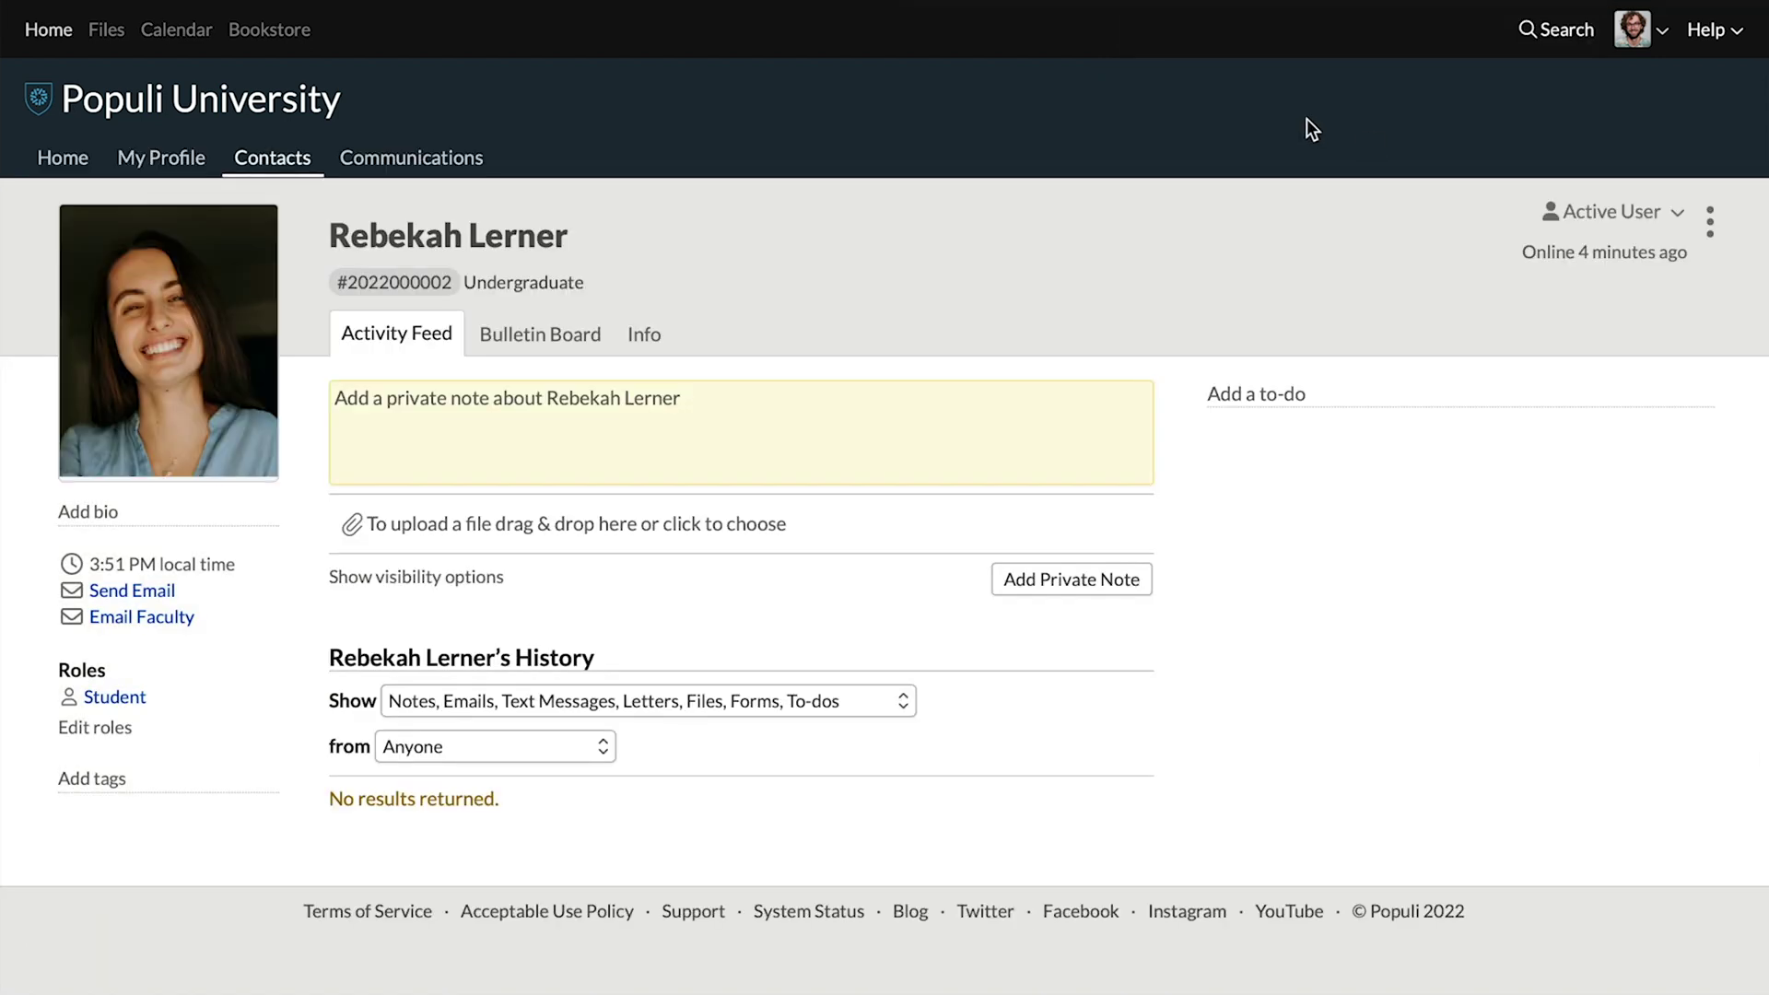
# Step: Open the personal settings, and review the institution's general and security account settings and the account reporting page
pyautogui.click(1639, 39)
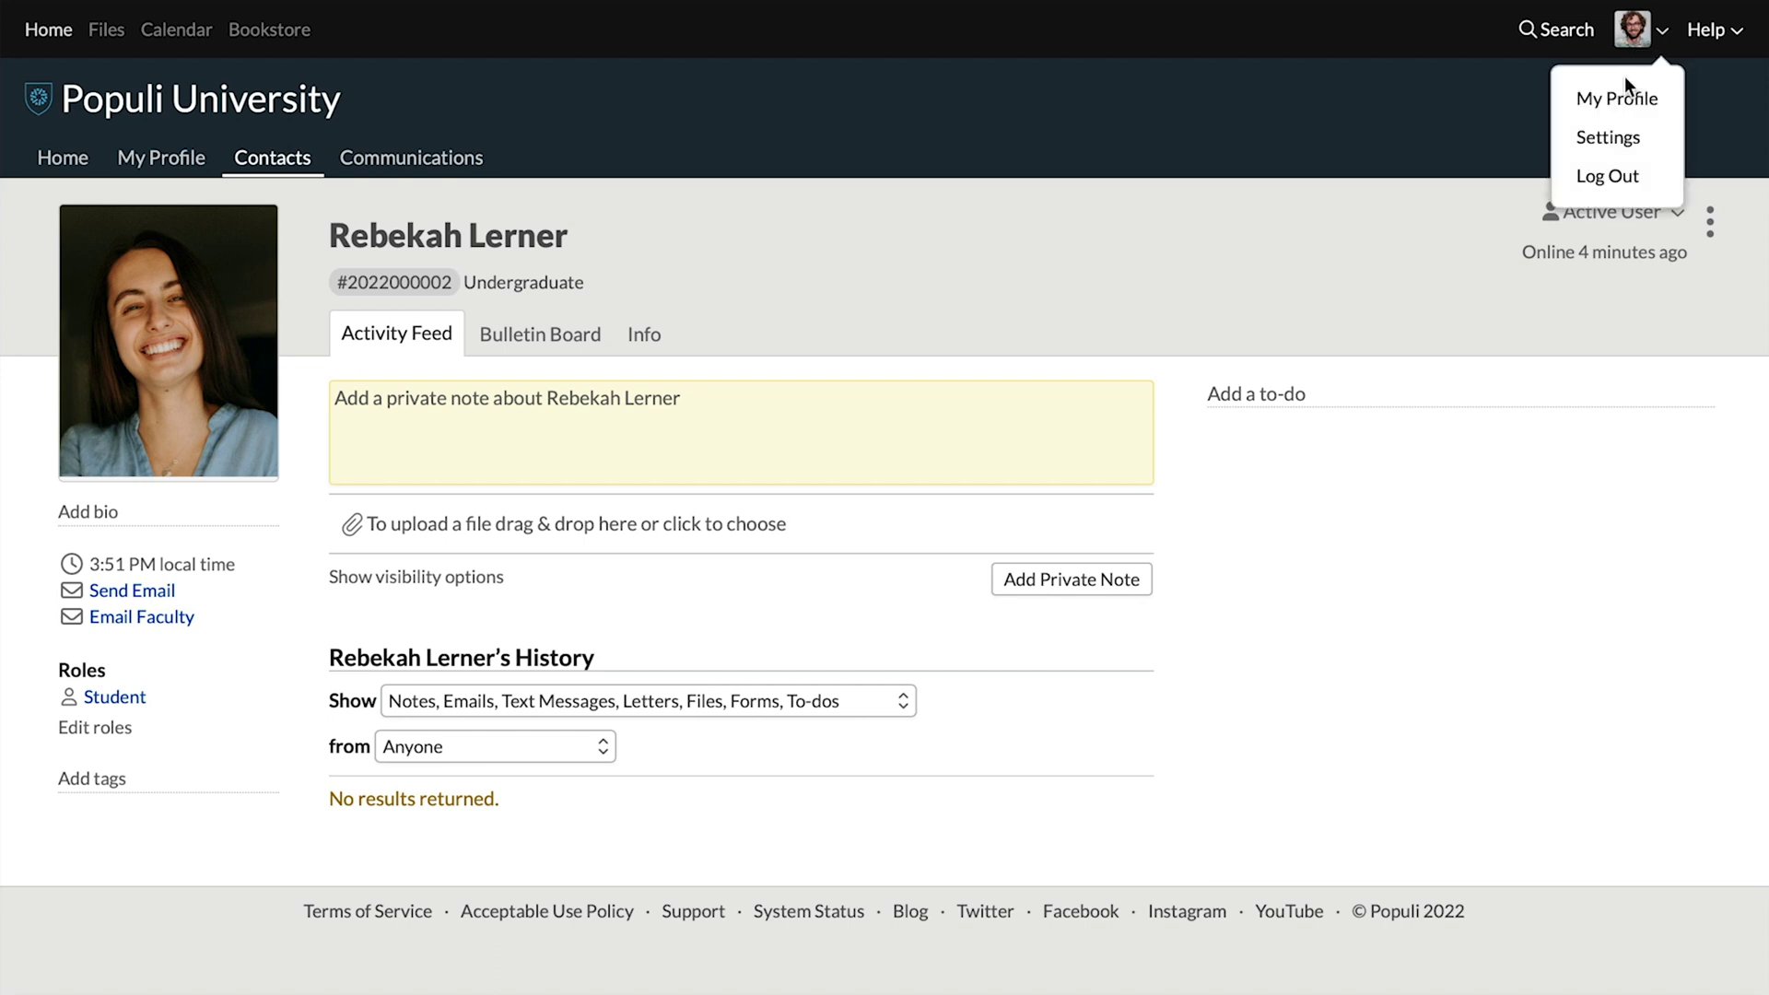
pyautogui.click(1636, 146)
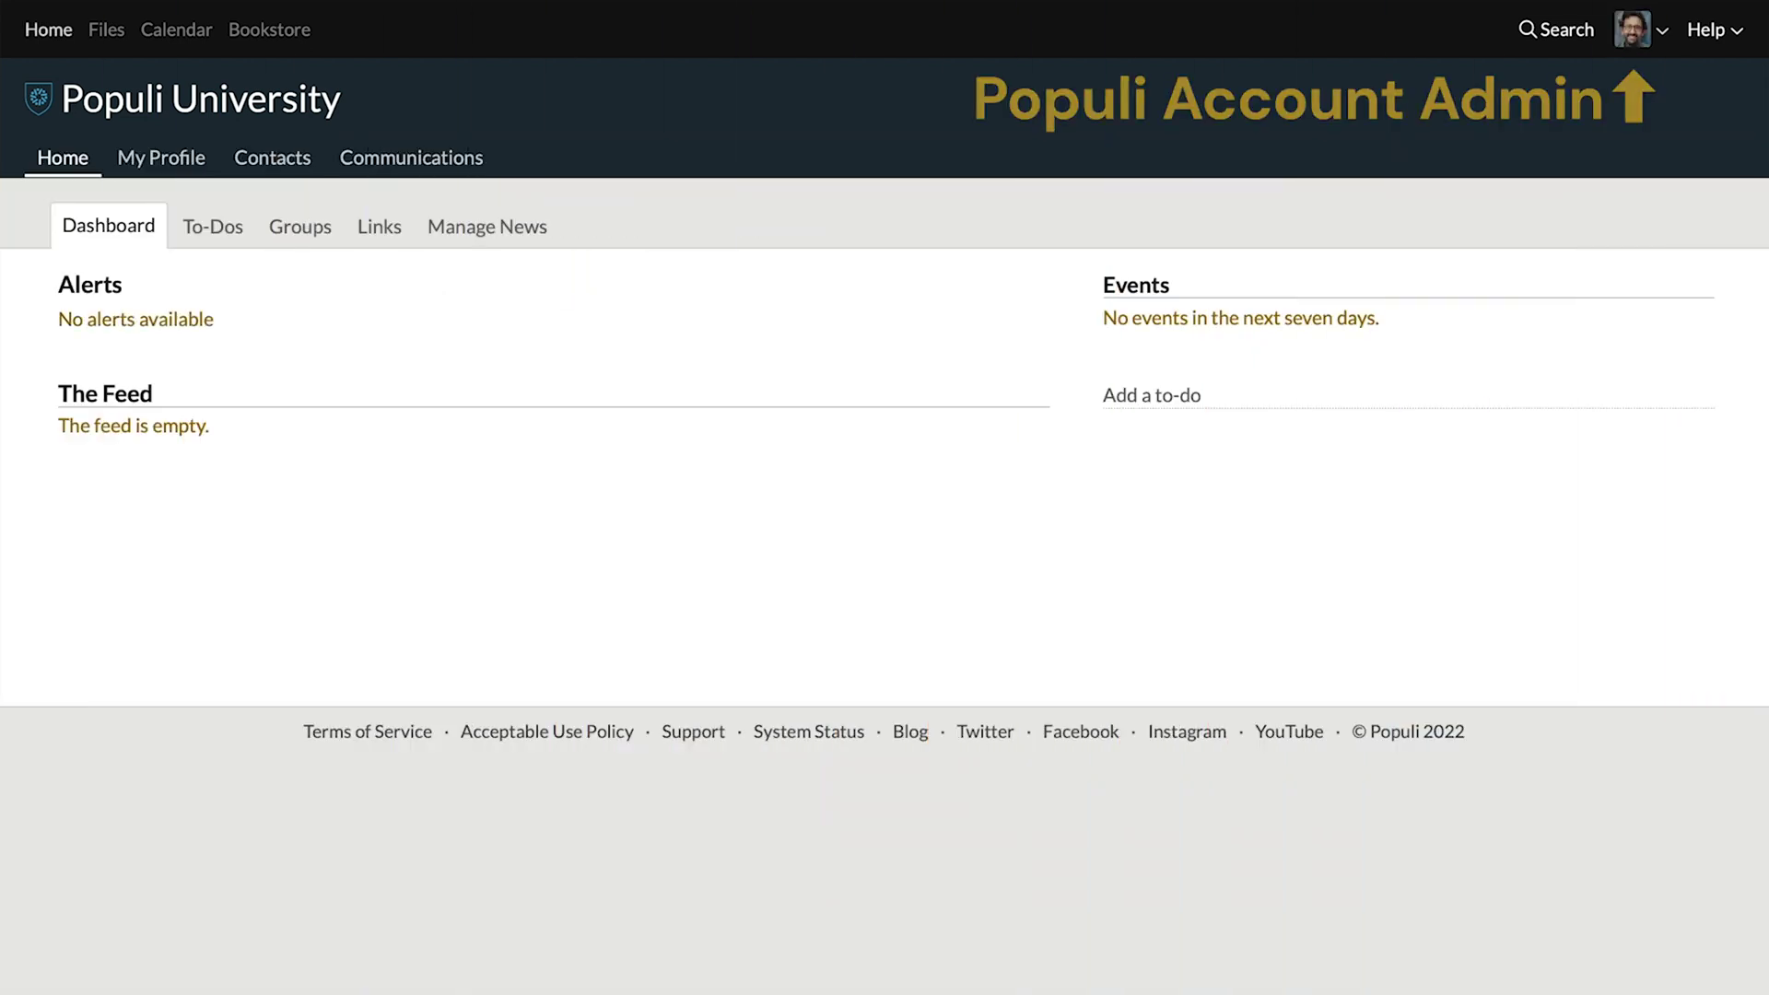
pyautogui.click(1650, 42)
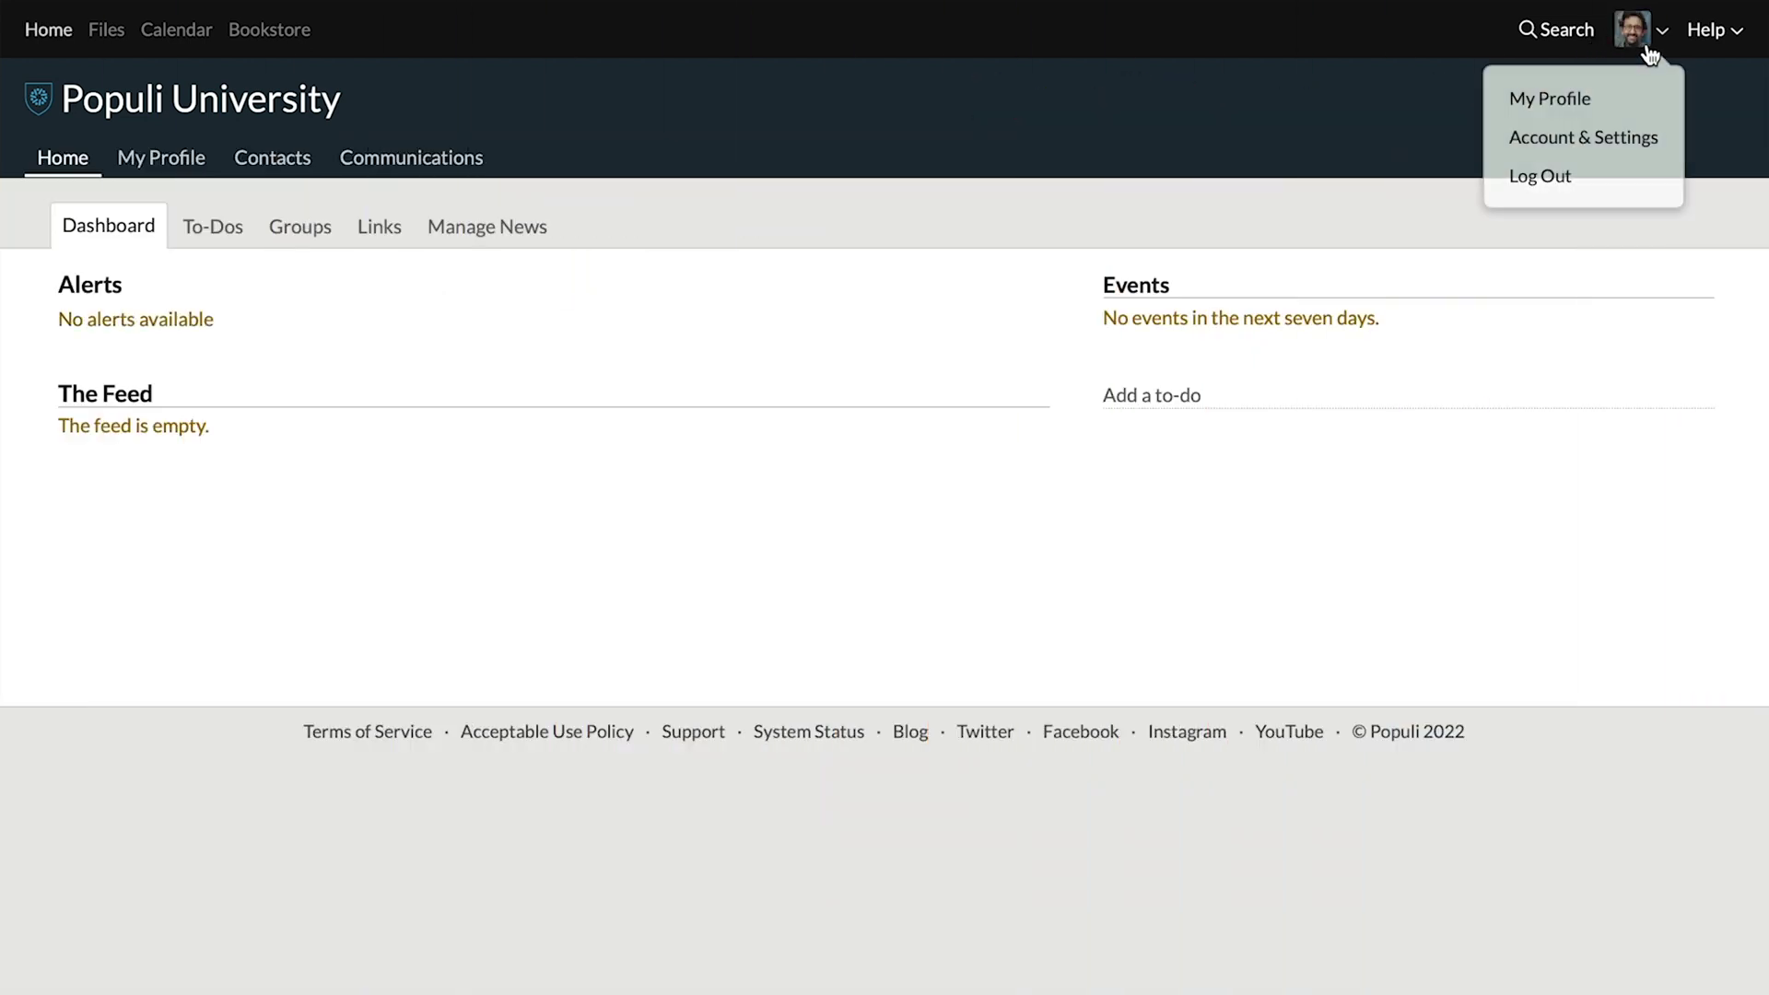
pyautogui.click(1622, 143)
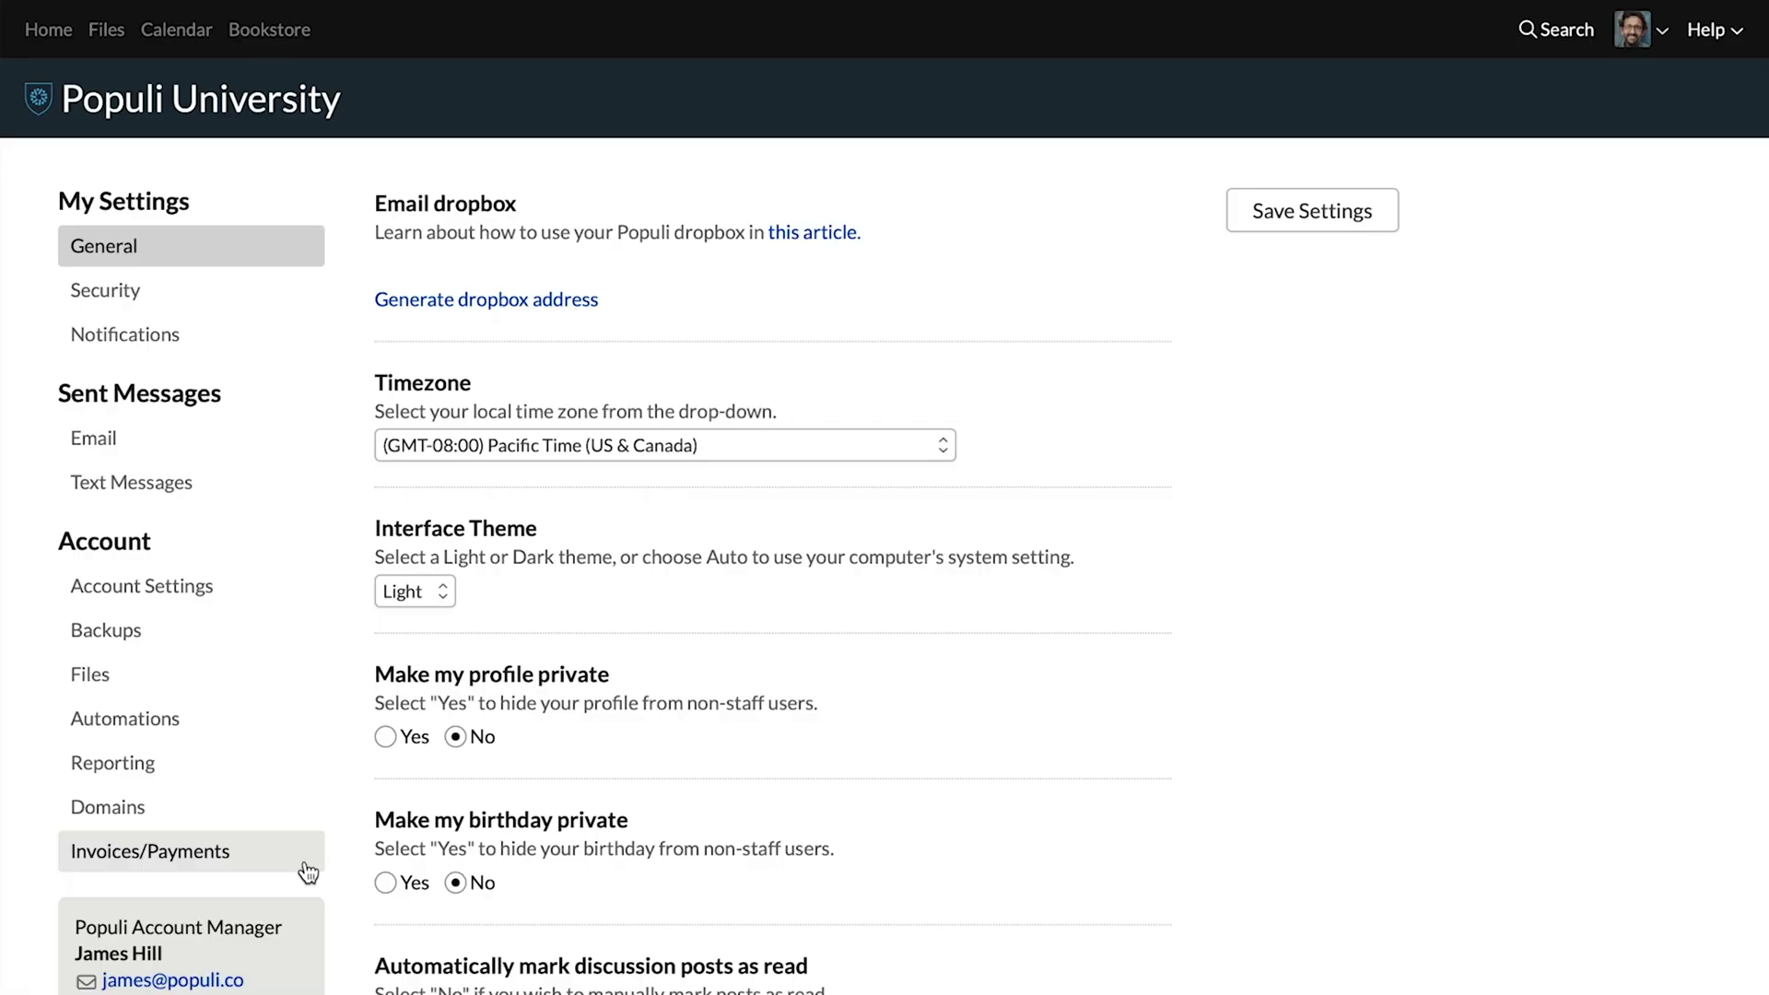
pyautogui.click(230, 589)
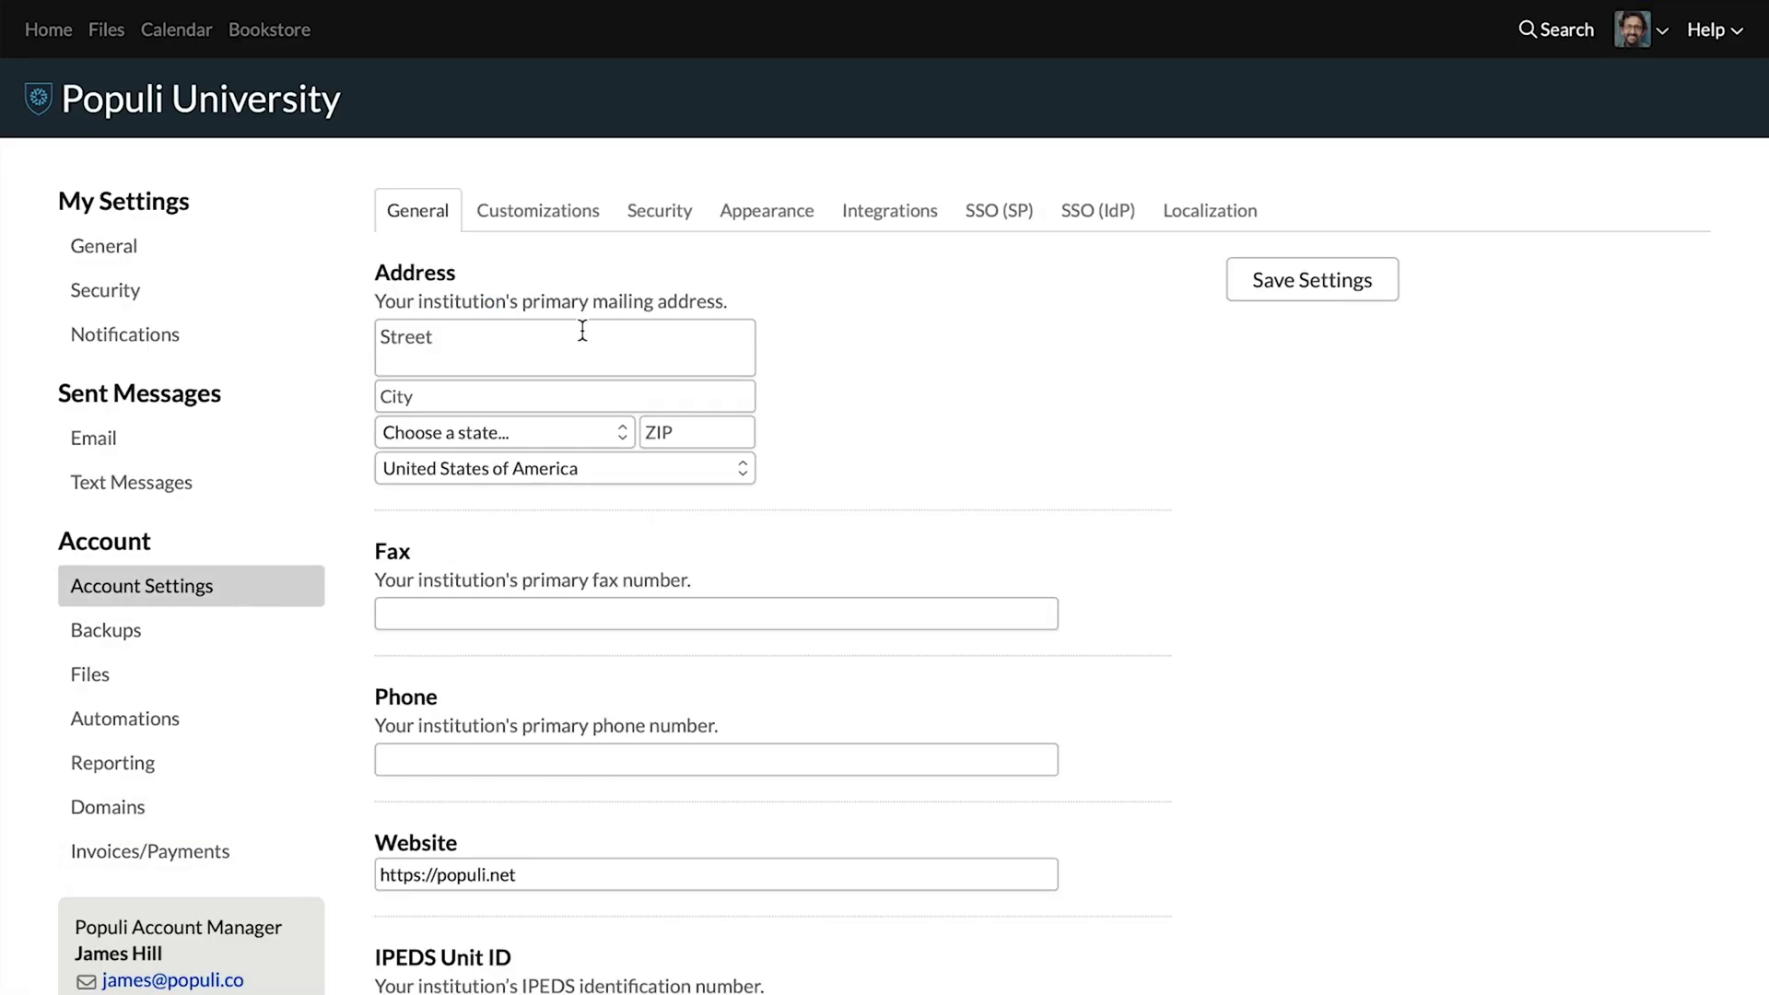
pyautogui.click(673, 218)
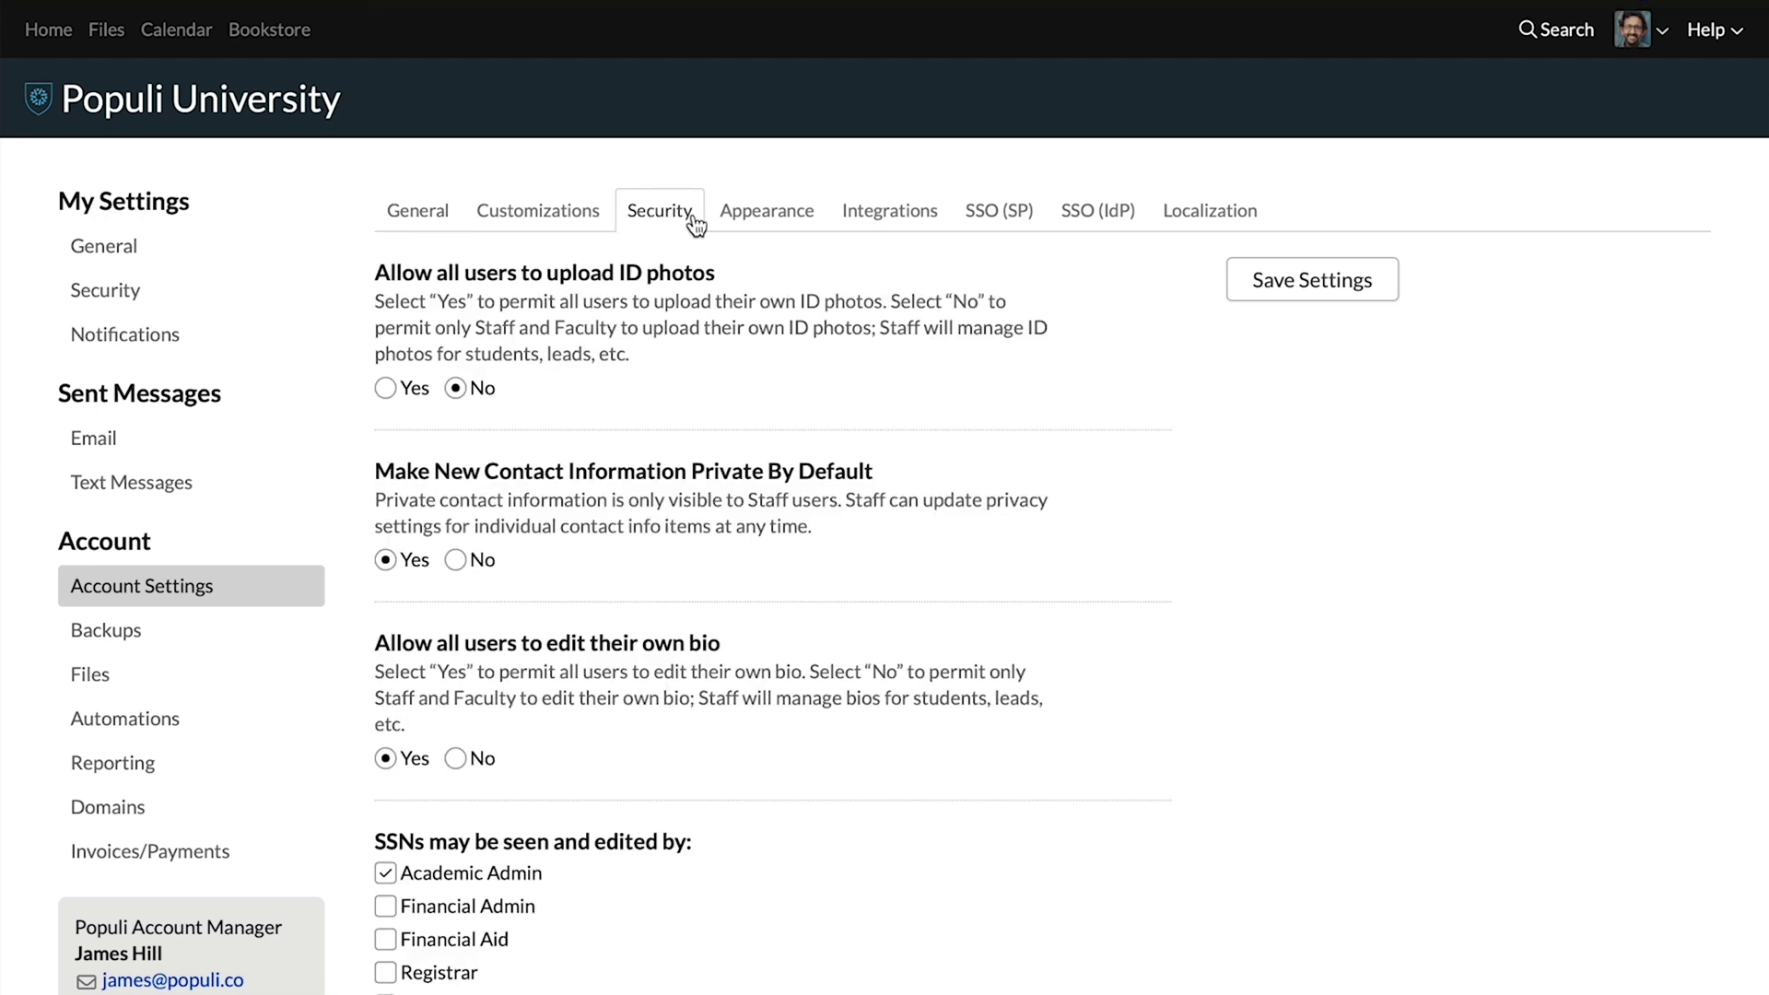
pyautogui.click(169, 772)
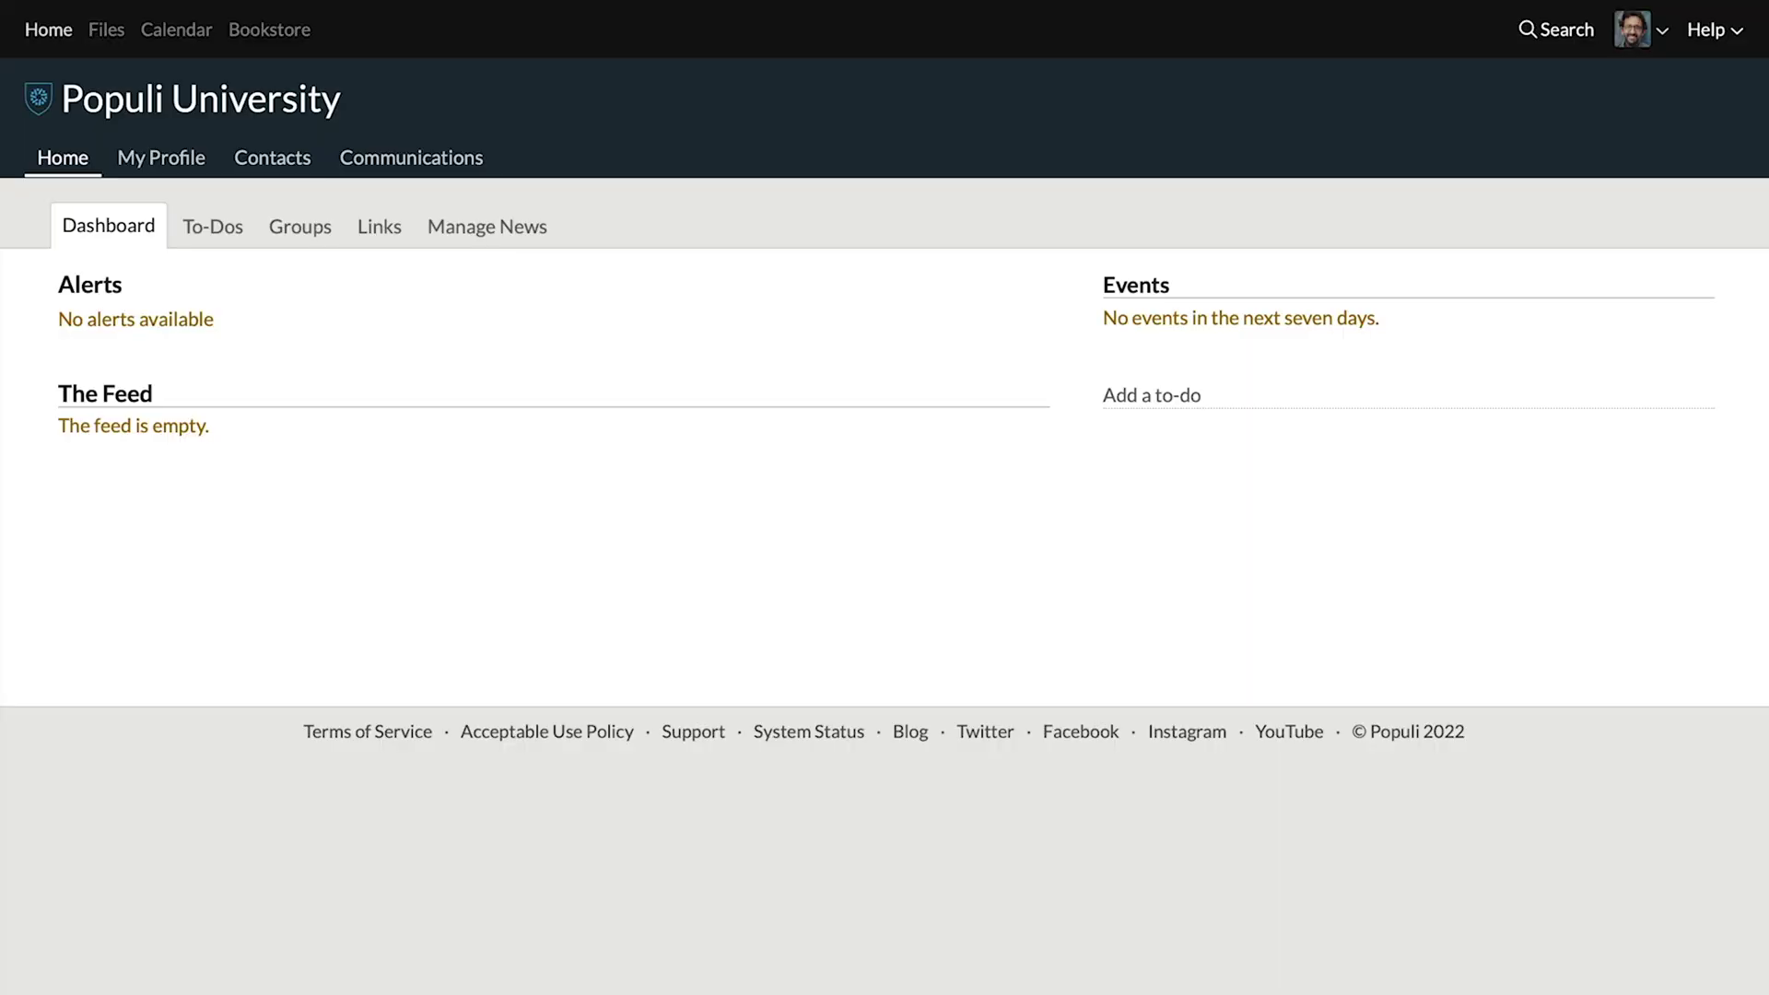
# Step: View the people in Contacts and review the mailing lists, email templates and print layouts under Communications
pyautogui.click(306, 161)
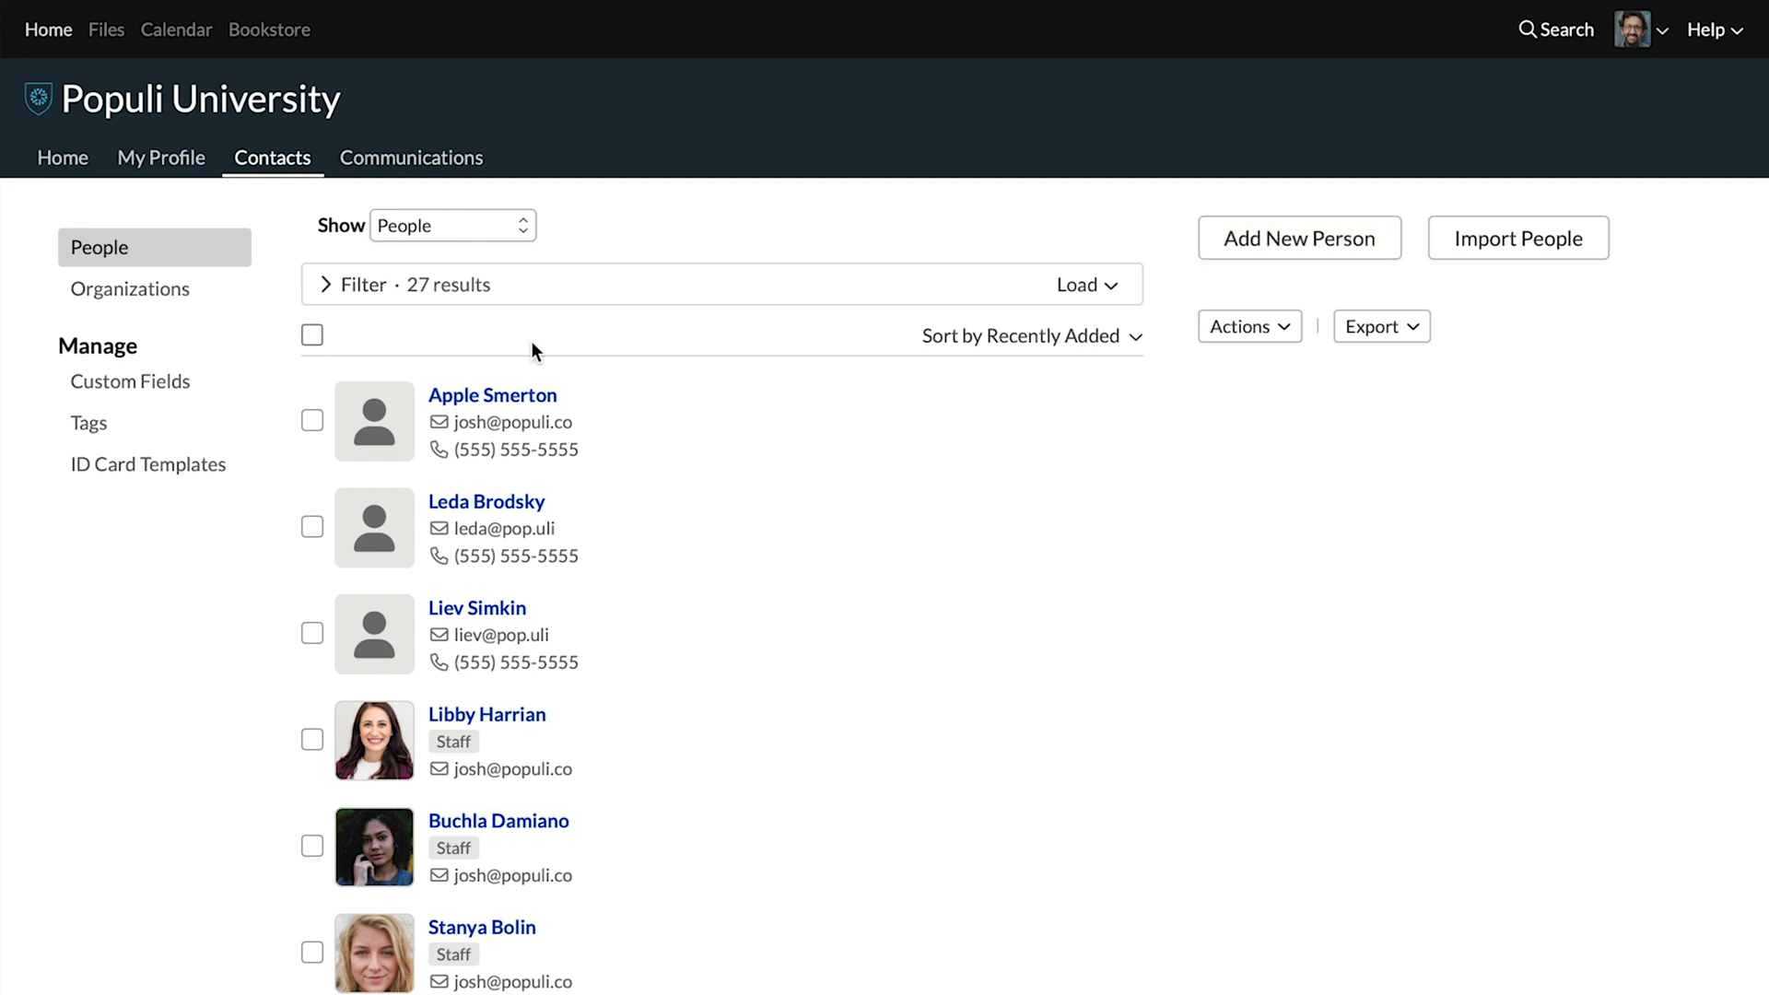
pyautogui.click(470, 159)
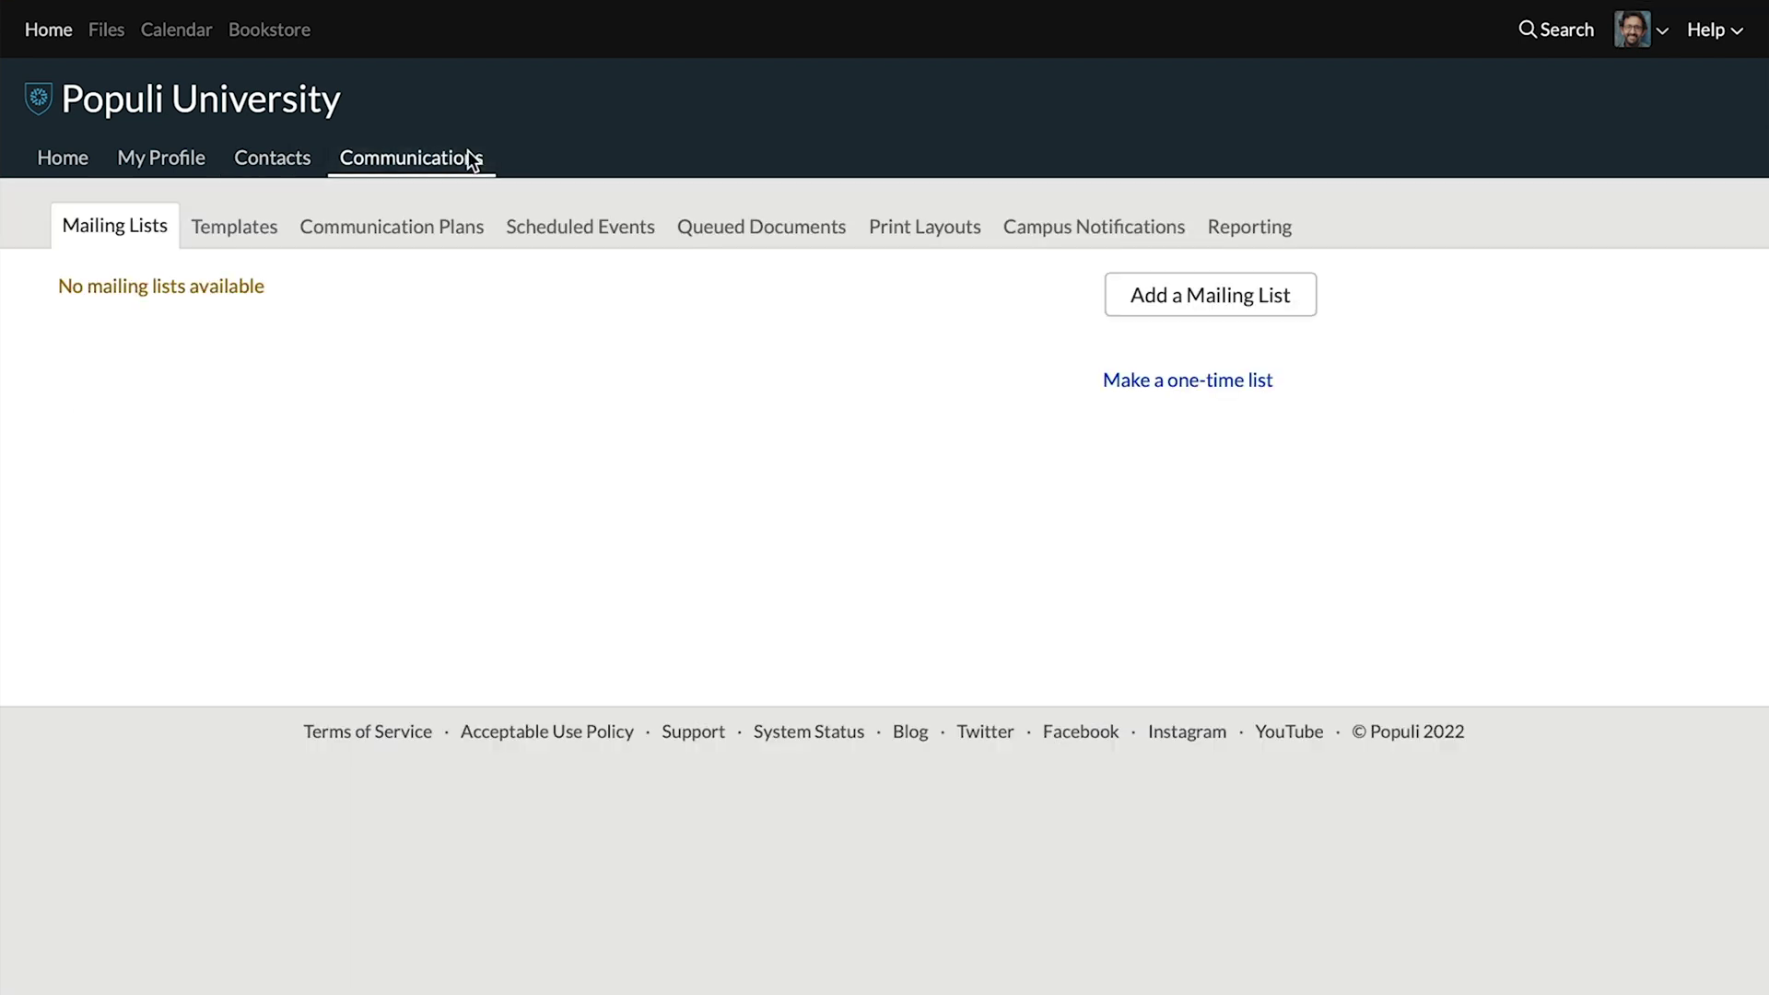
pyautogui.click(258, 239)
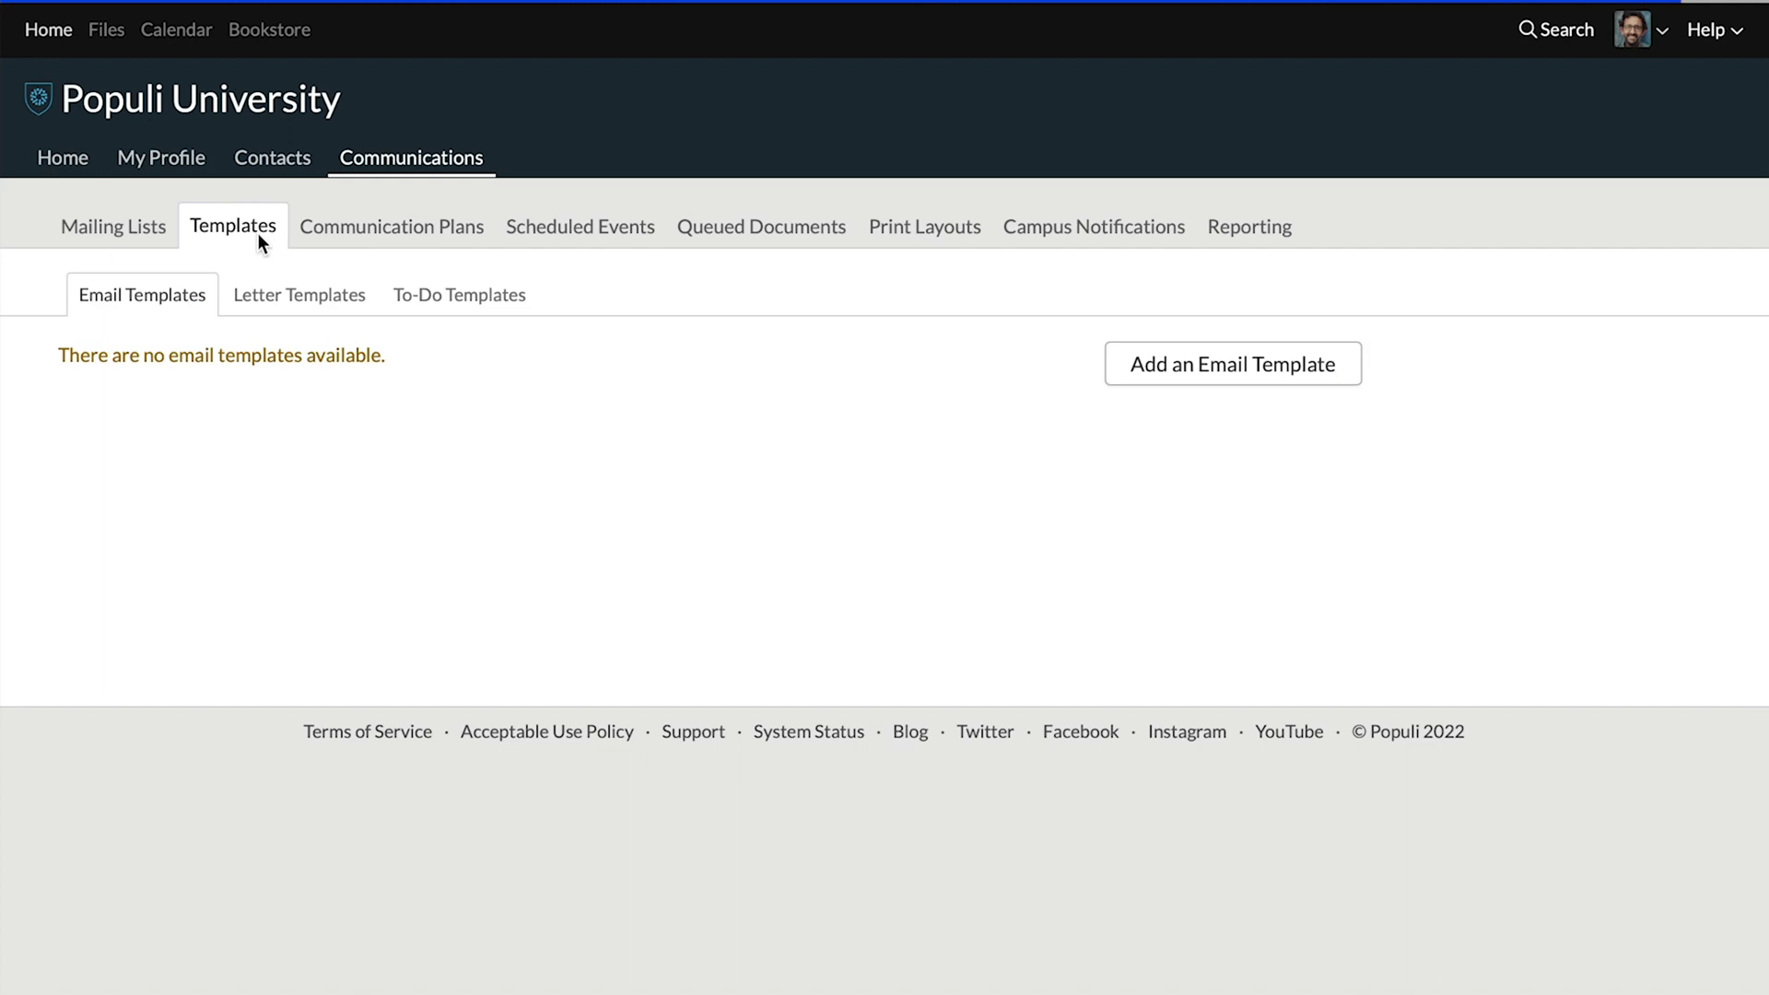
pyautogui.click(943, 231)
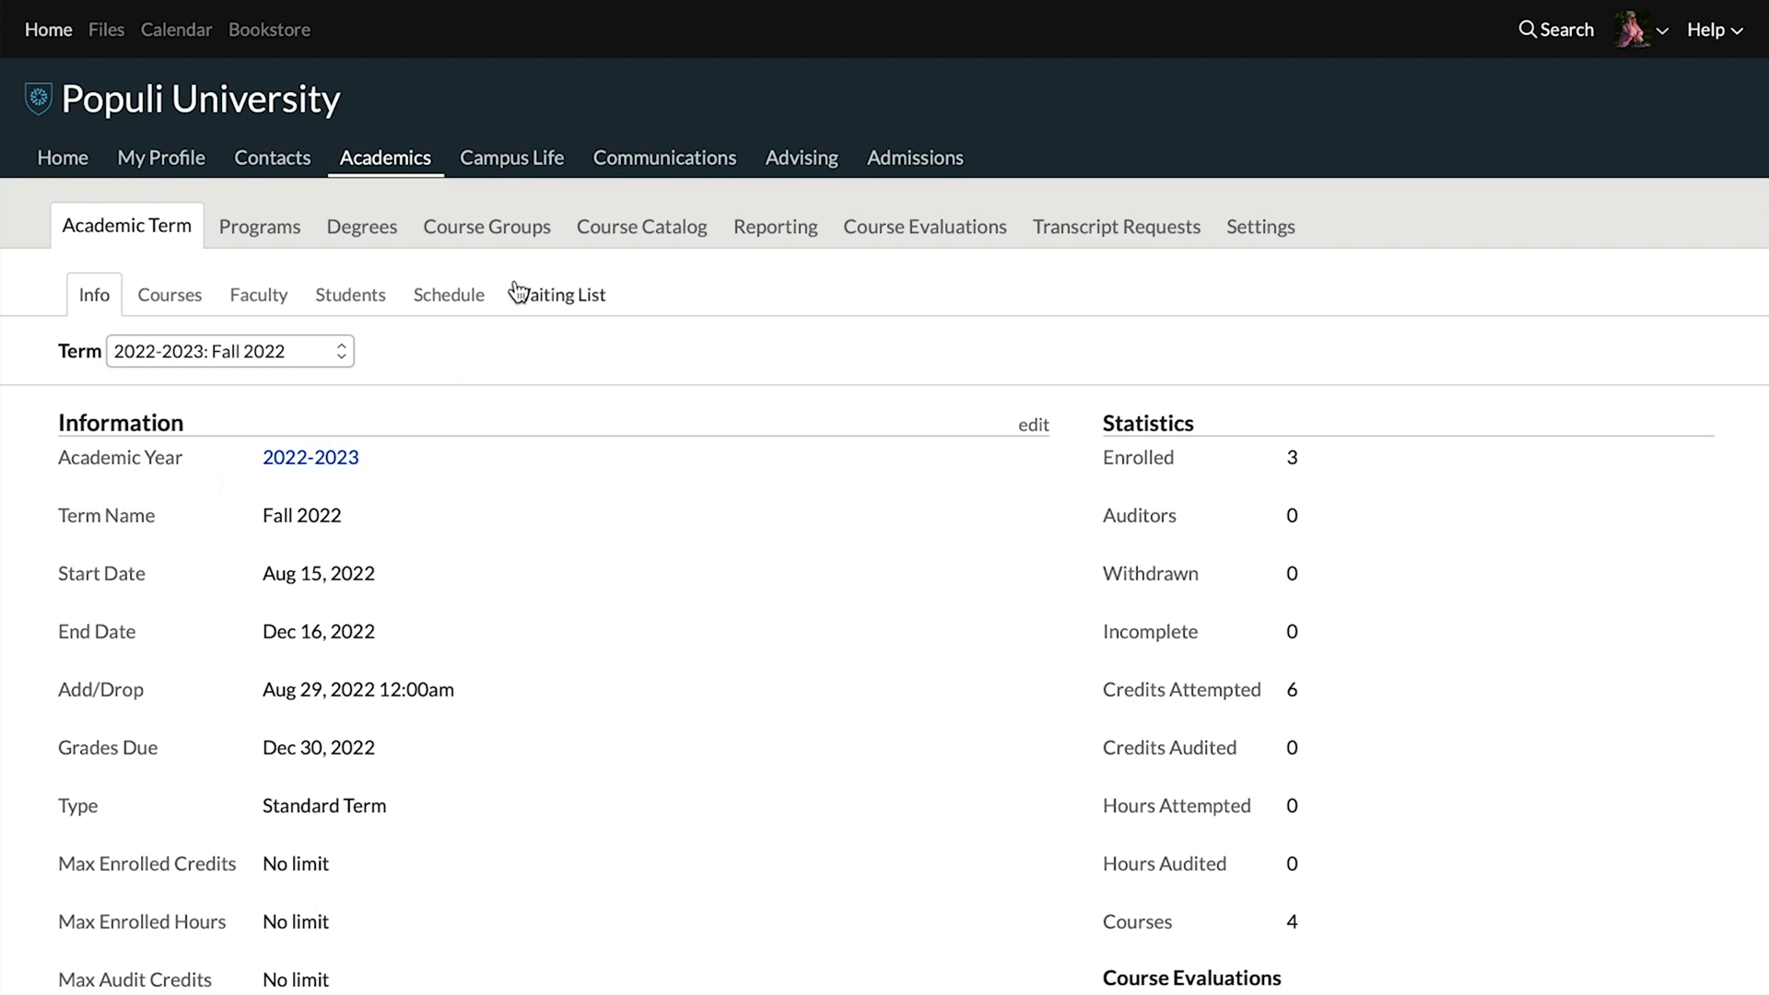
# Step: Review the Academics course catalog, the Fall 2022 term's information and course list, and the academic reporting page
pyautogui.click(661, 243)
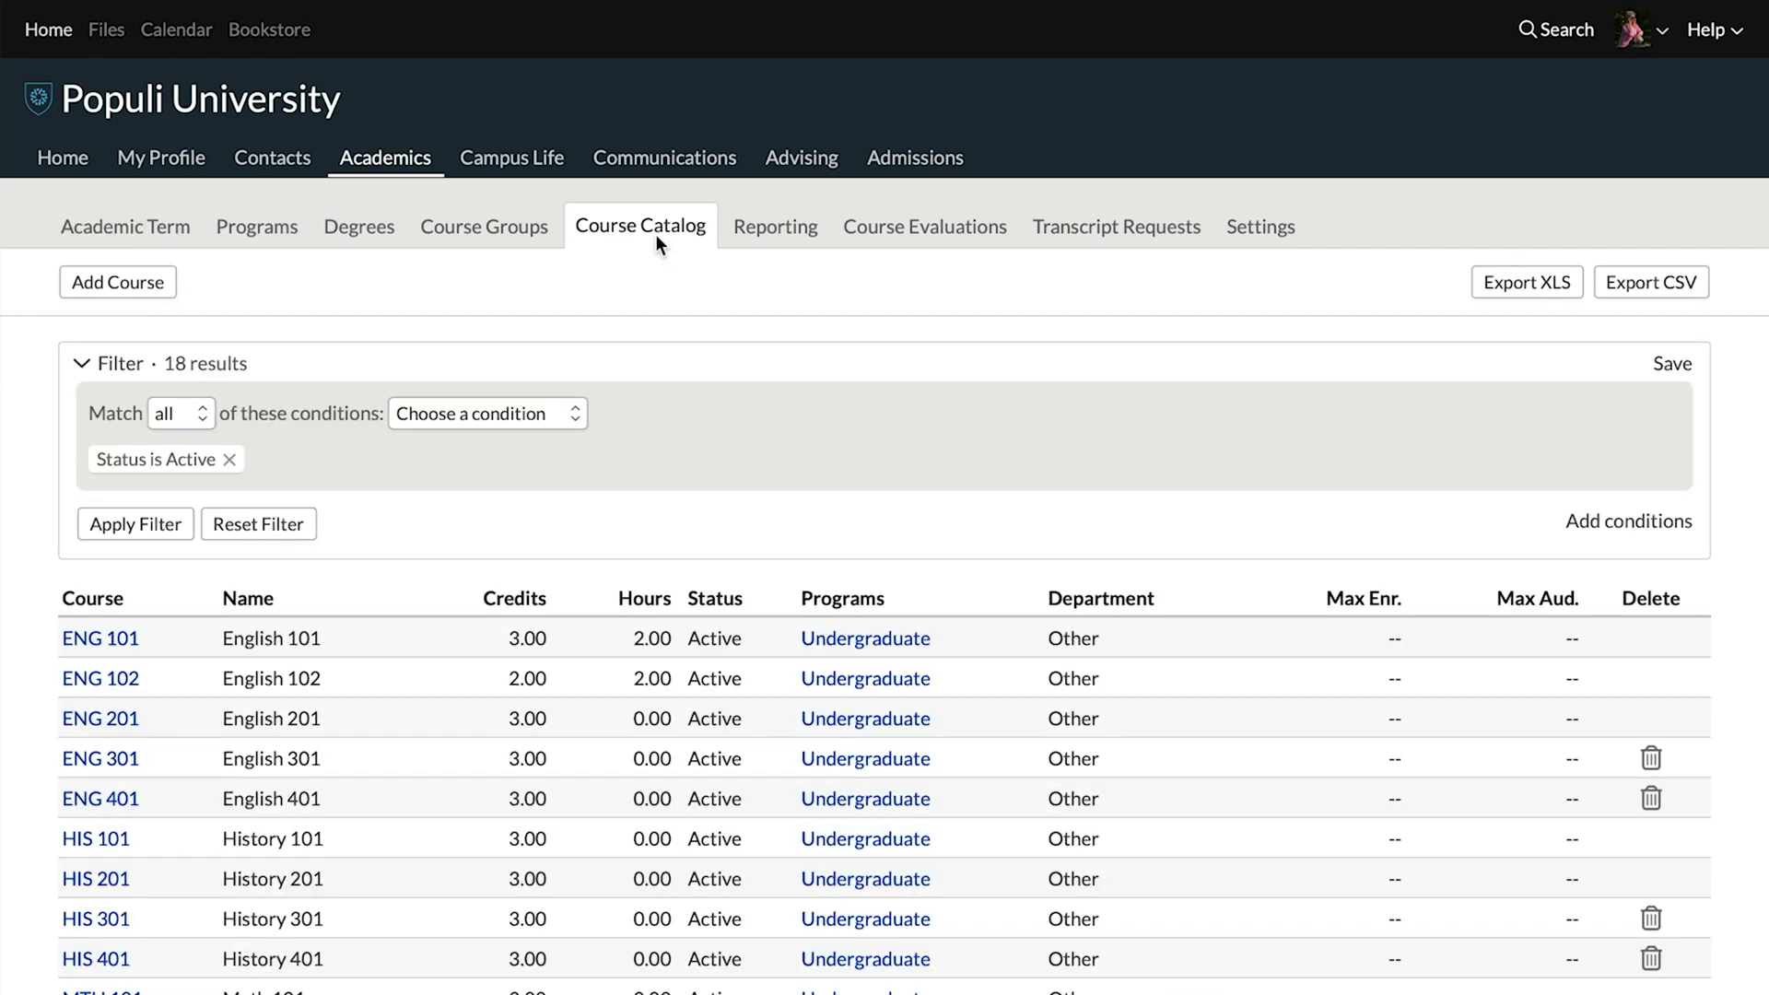
pyautogui.click(130, 230)
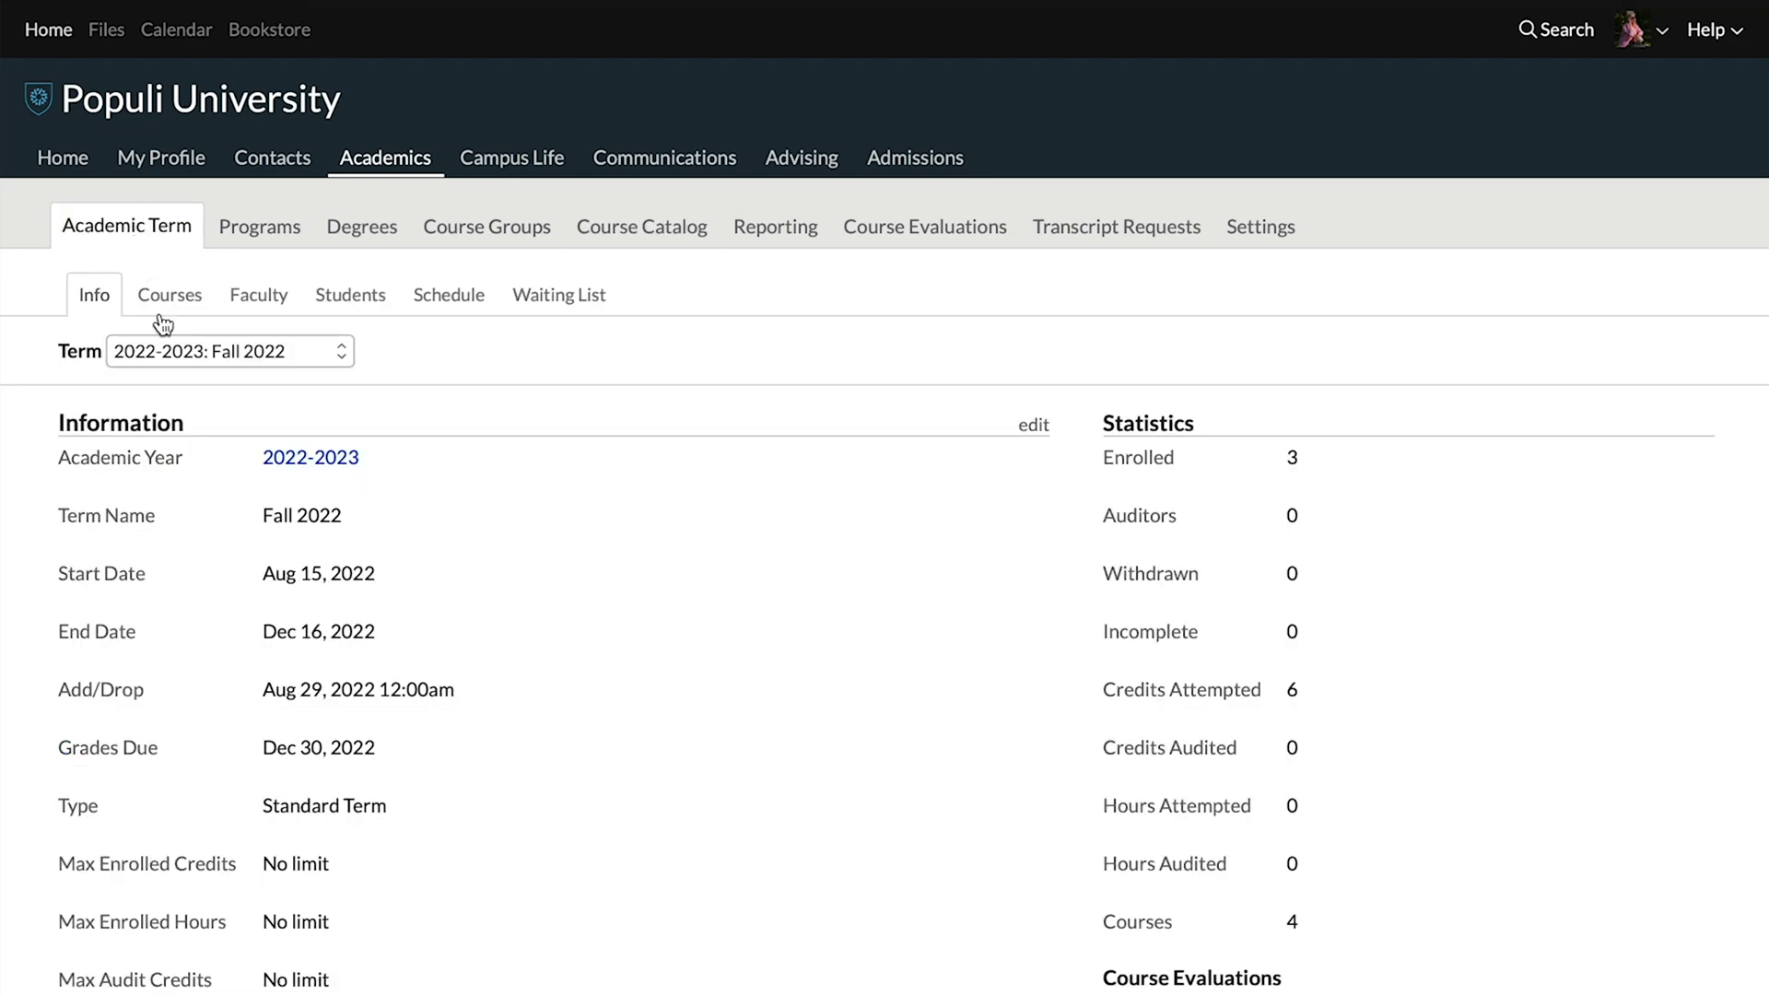
pyautogui.click(170, 299)
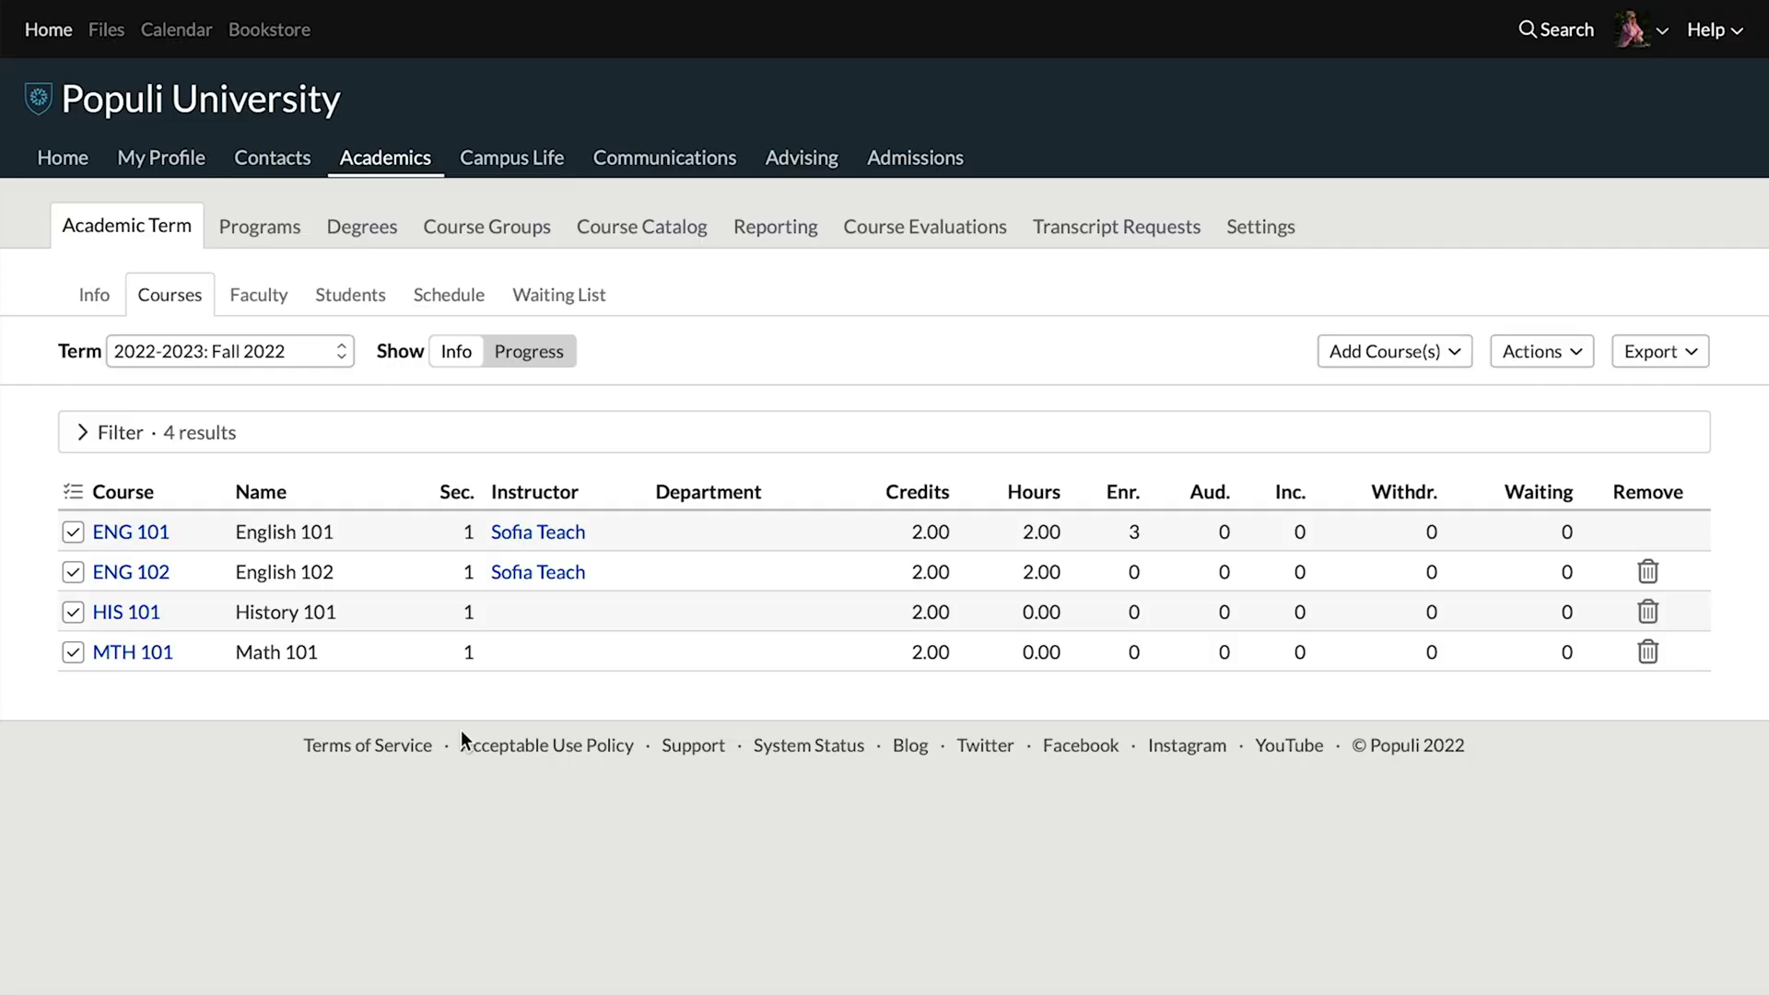
pyautogui.click(779, 236)
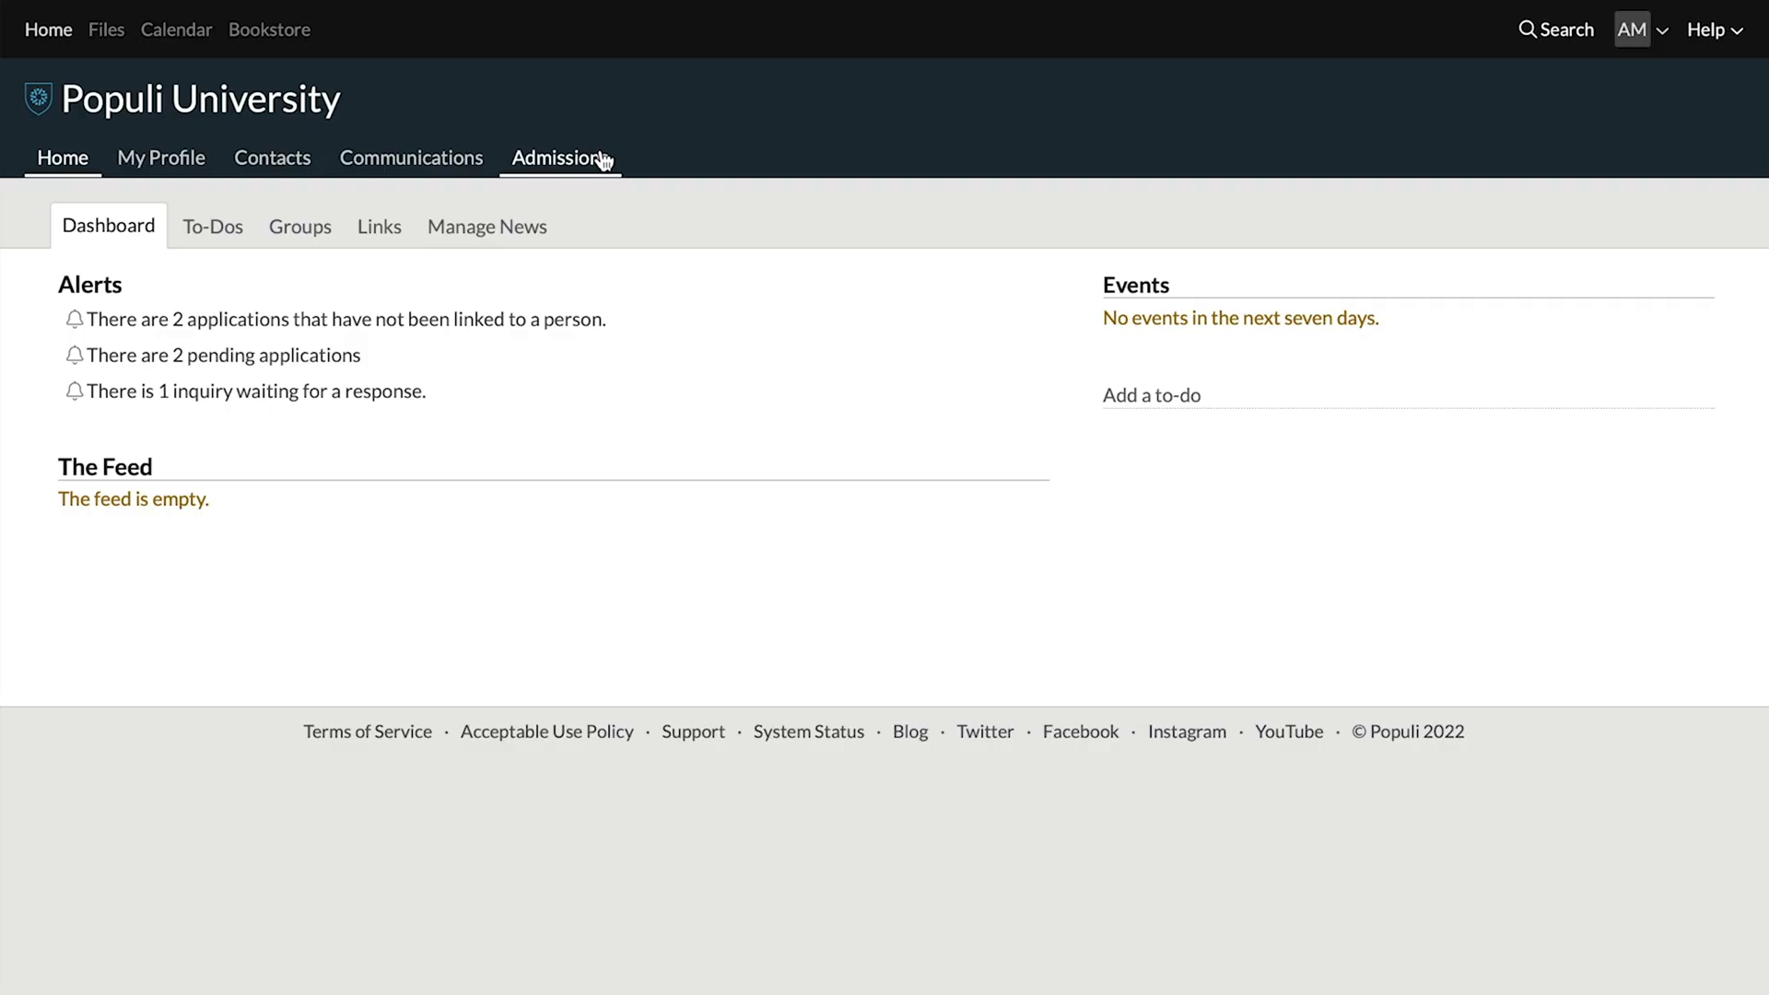
# Step: Review the Admissions dashboard, leads, applications, inquiries and application form settings, ending at the leads' Funnel Report
pyautogui.click(603, 162)
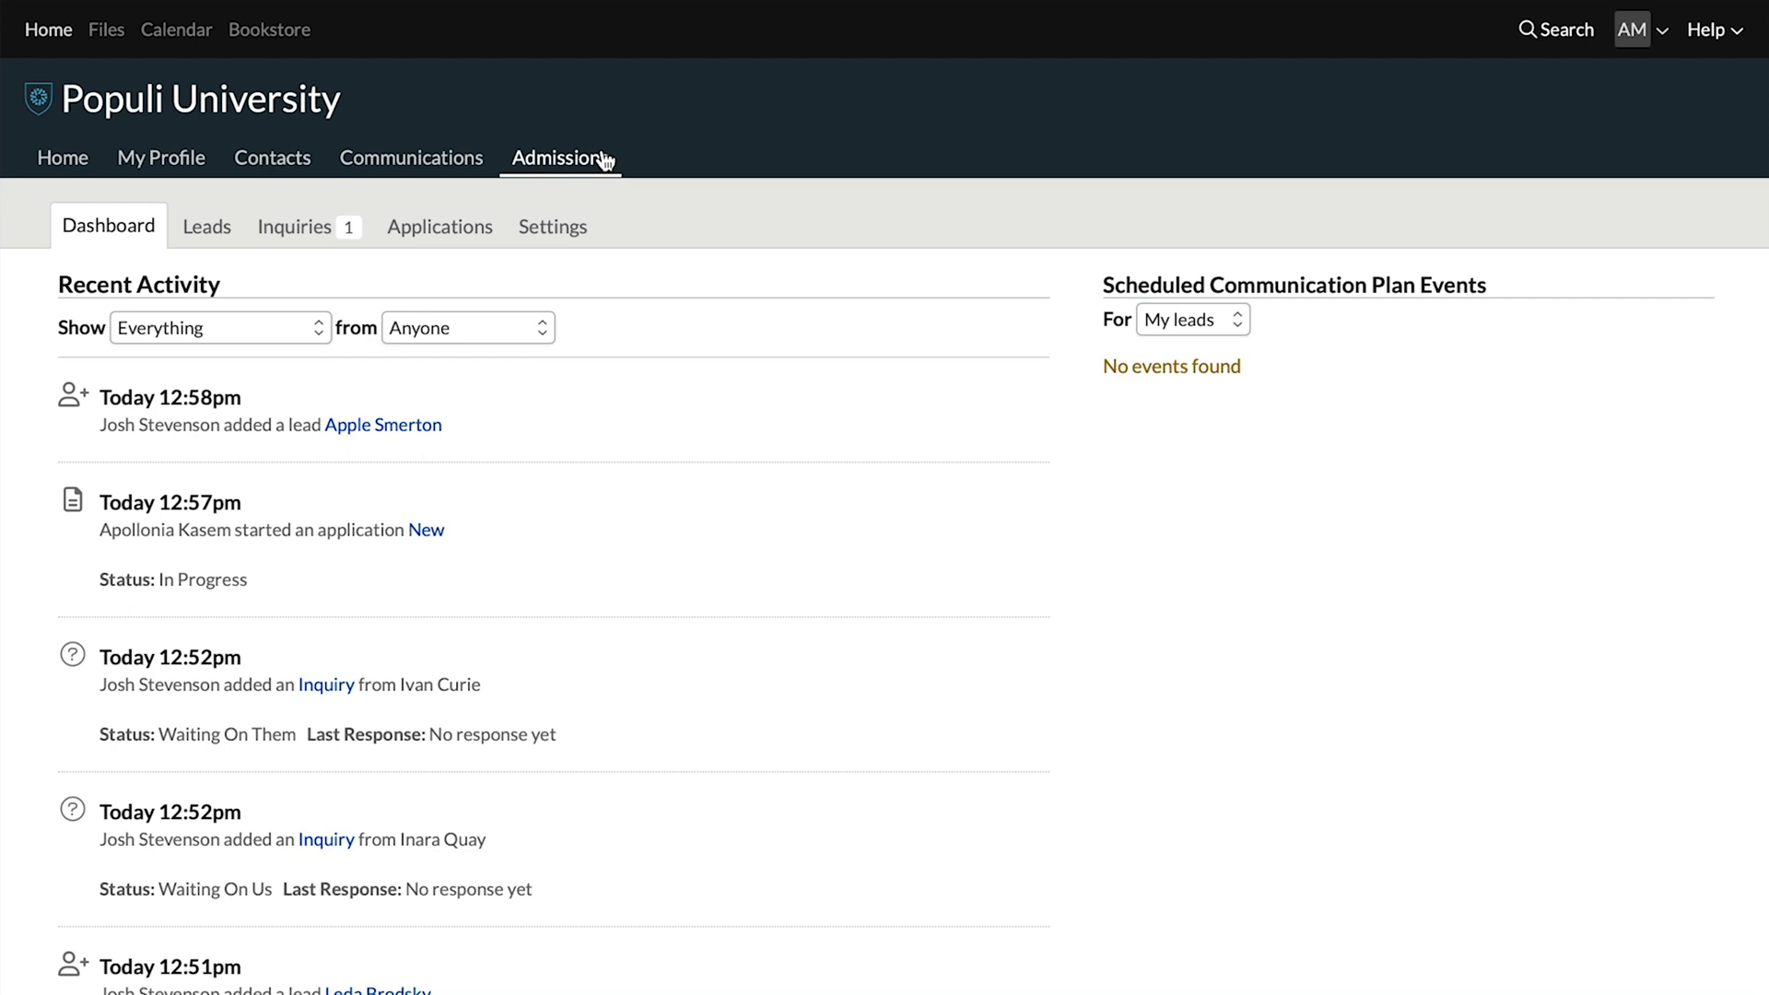
pyautogui.click(218, 229)
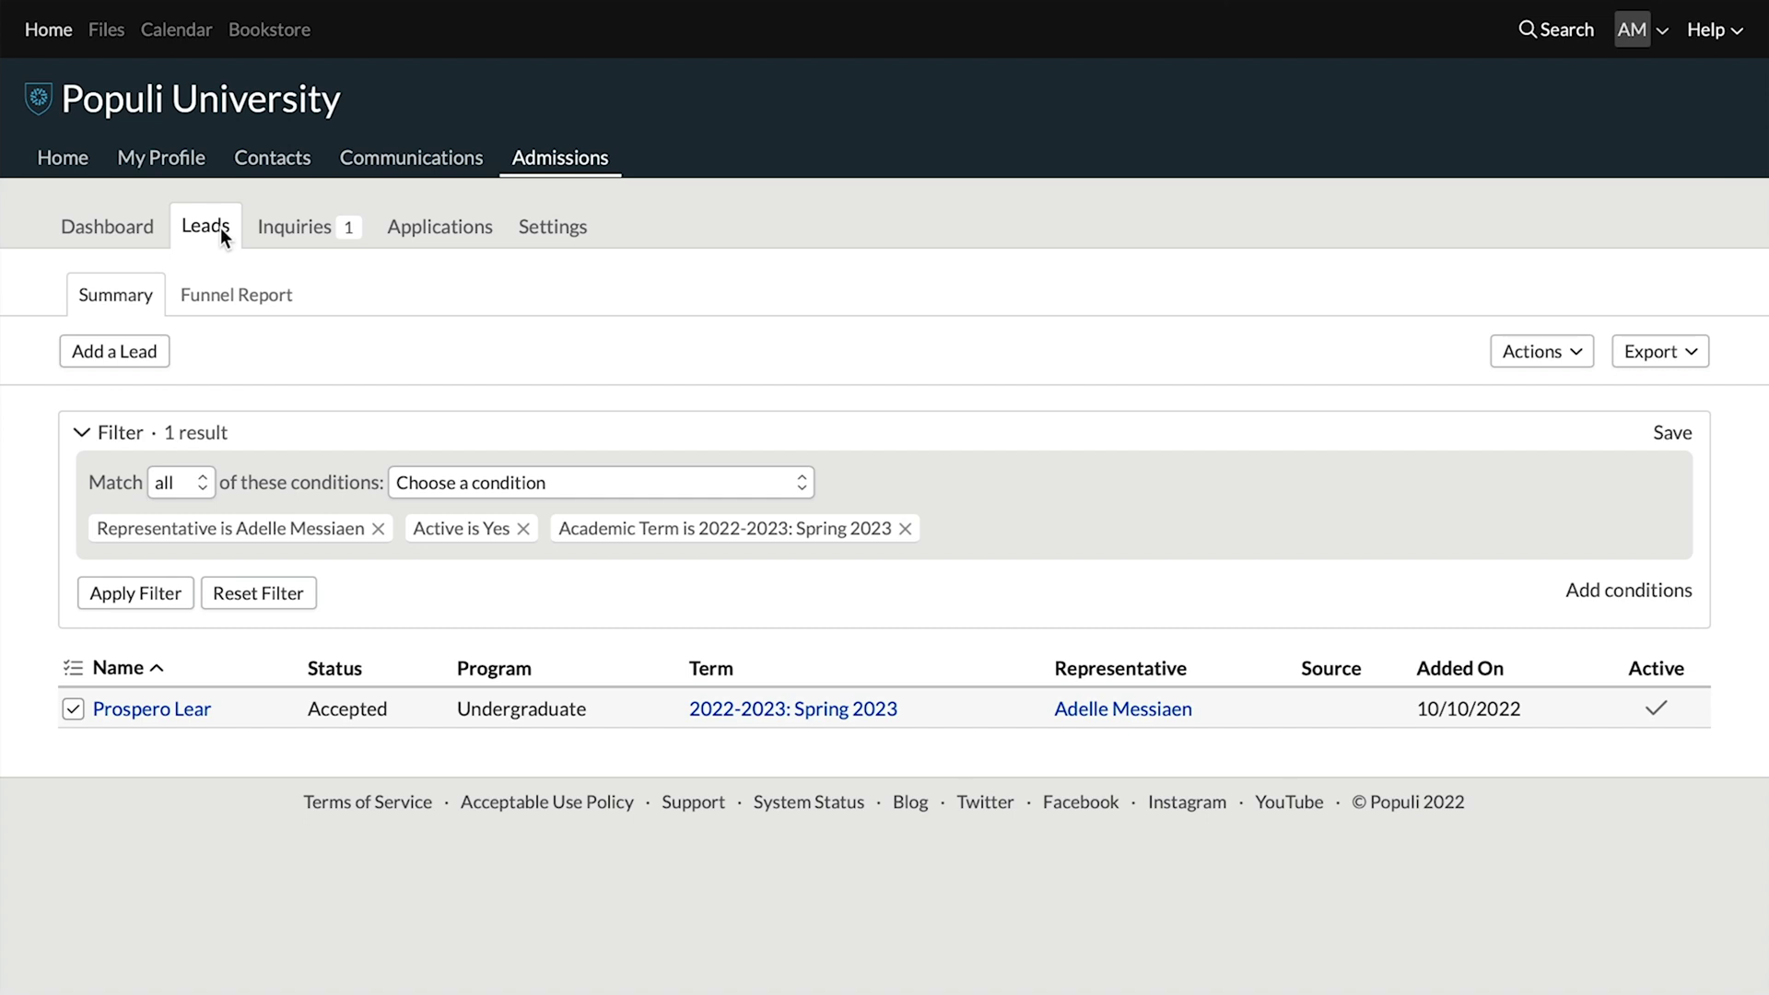
pyautogui.click(444, 237)
pyautogui.click(338, 238)
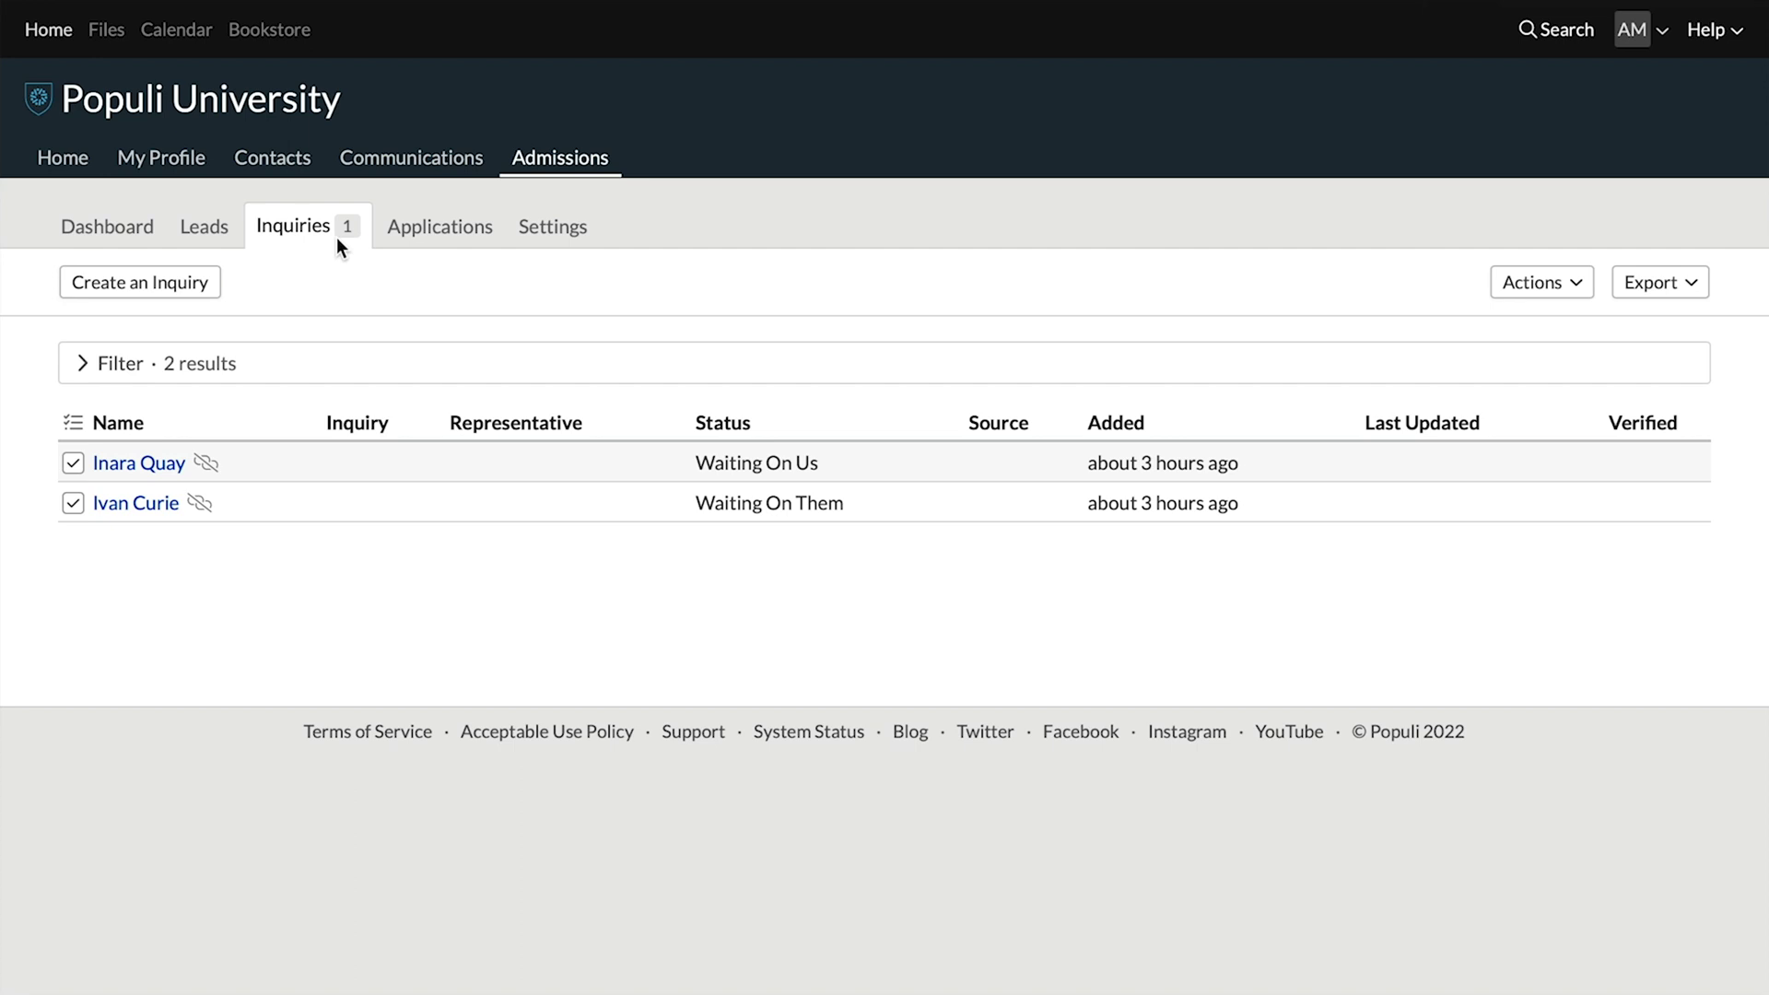
pyautogui.click(562, 221)
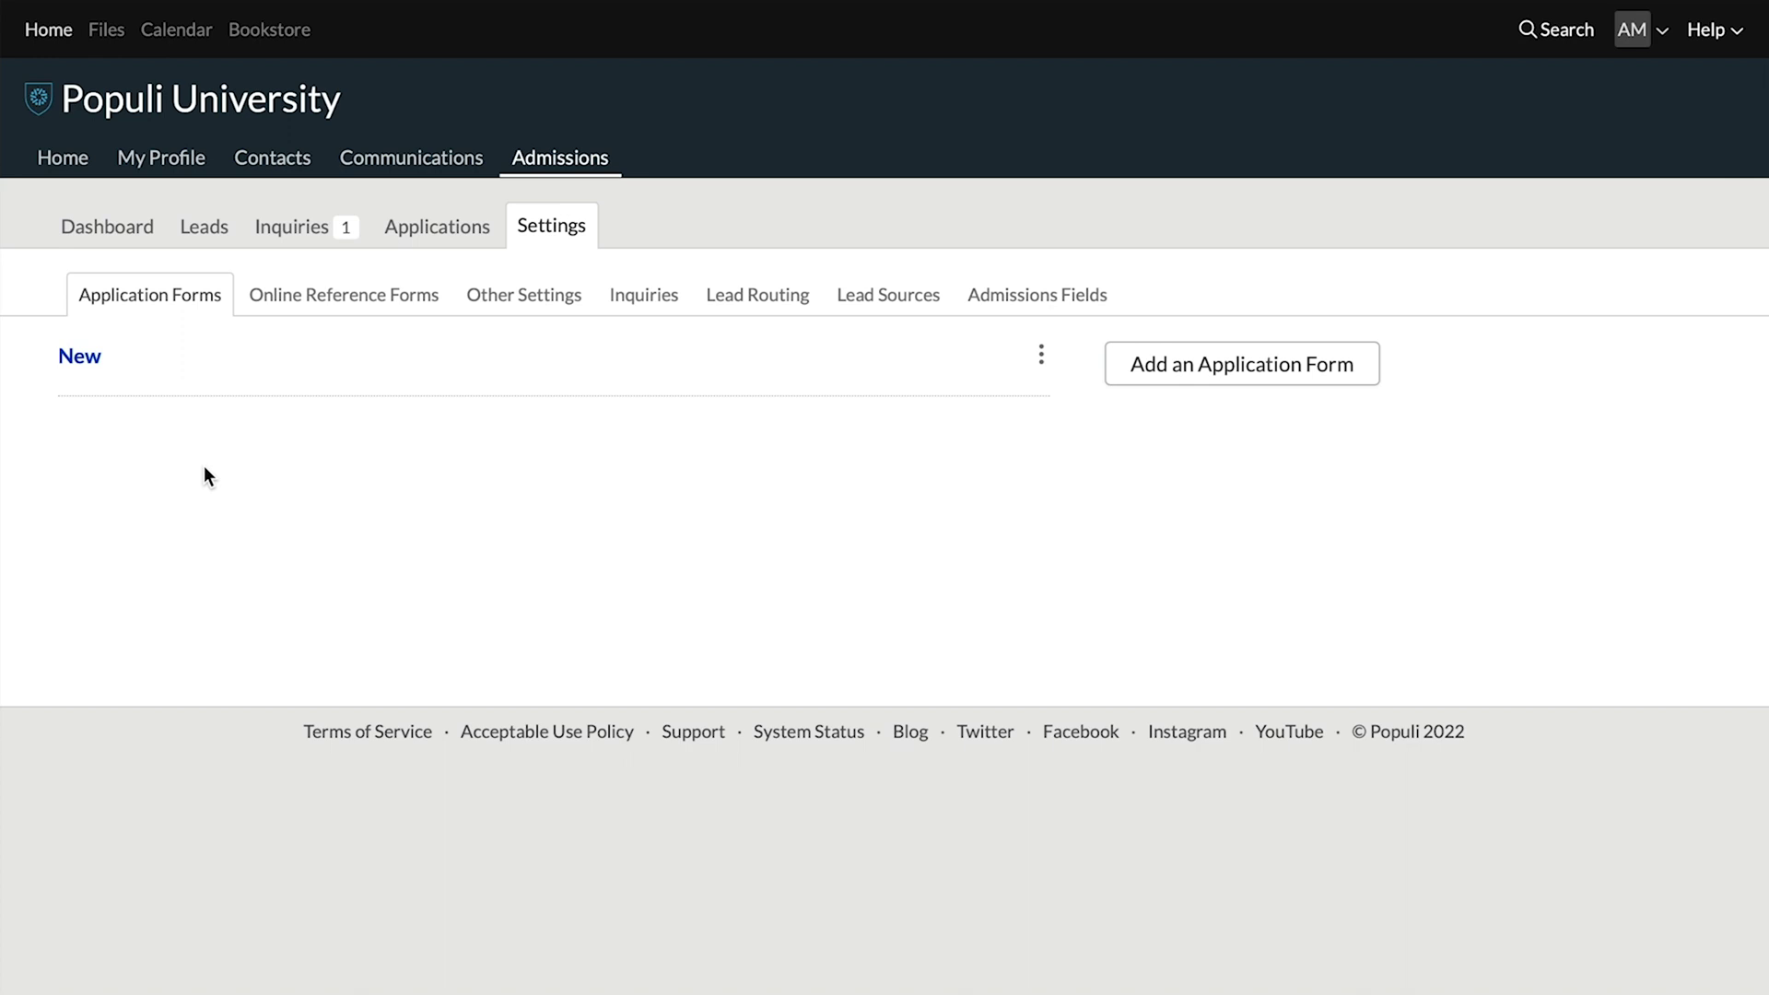
pyautogui.click(205, 226)
pyautogui.click(236, 295)
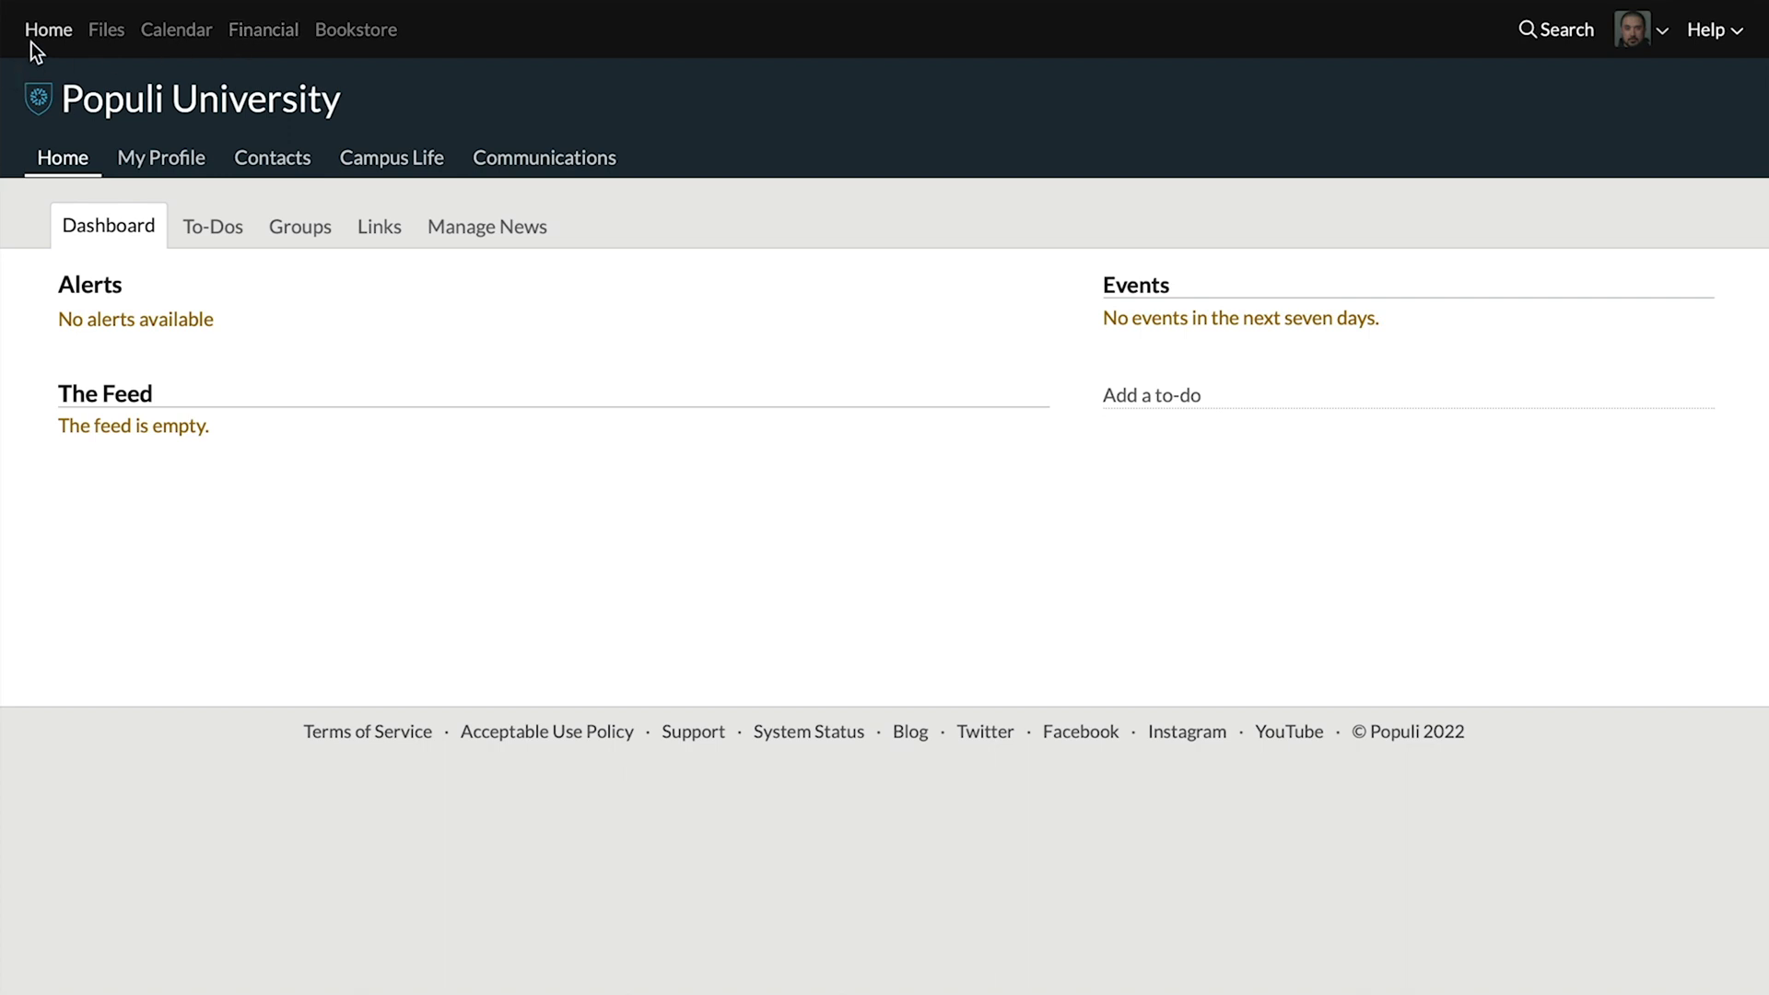
# Step: Look through the Financial area's Billing, Financial Aid, Donations and Accounting sections
pyautogui.click(245, 31)
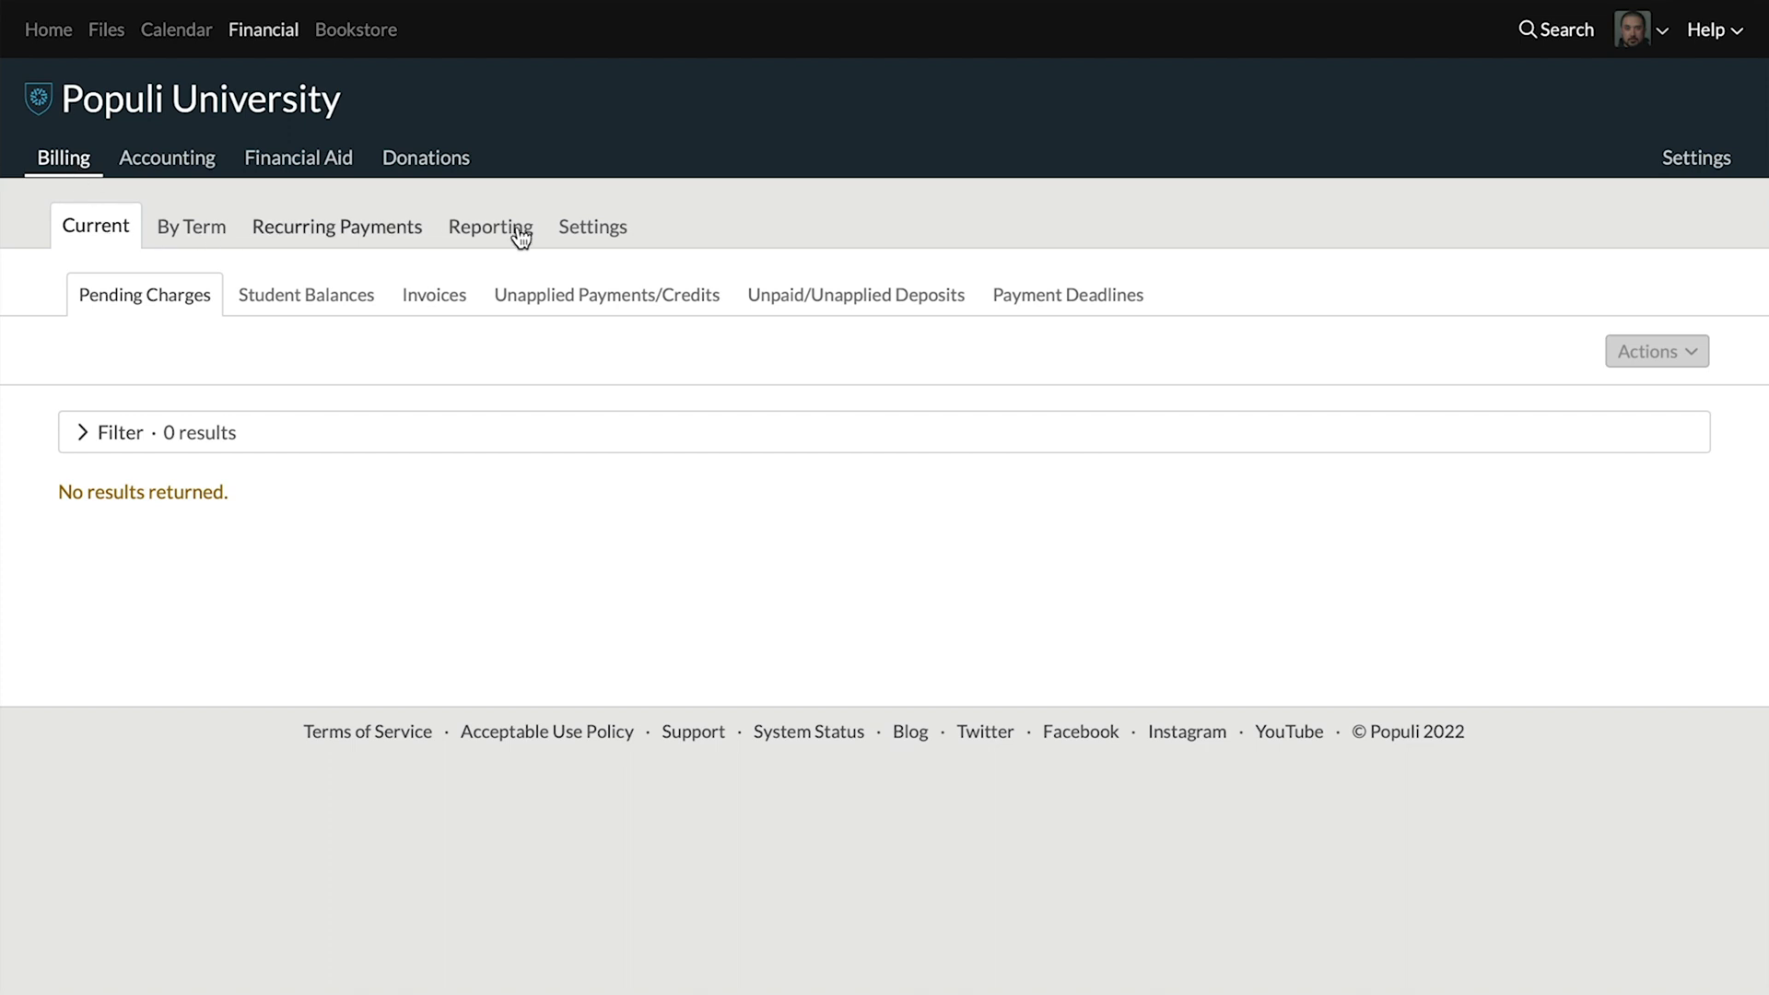
pyautogui.click(318, 175)
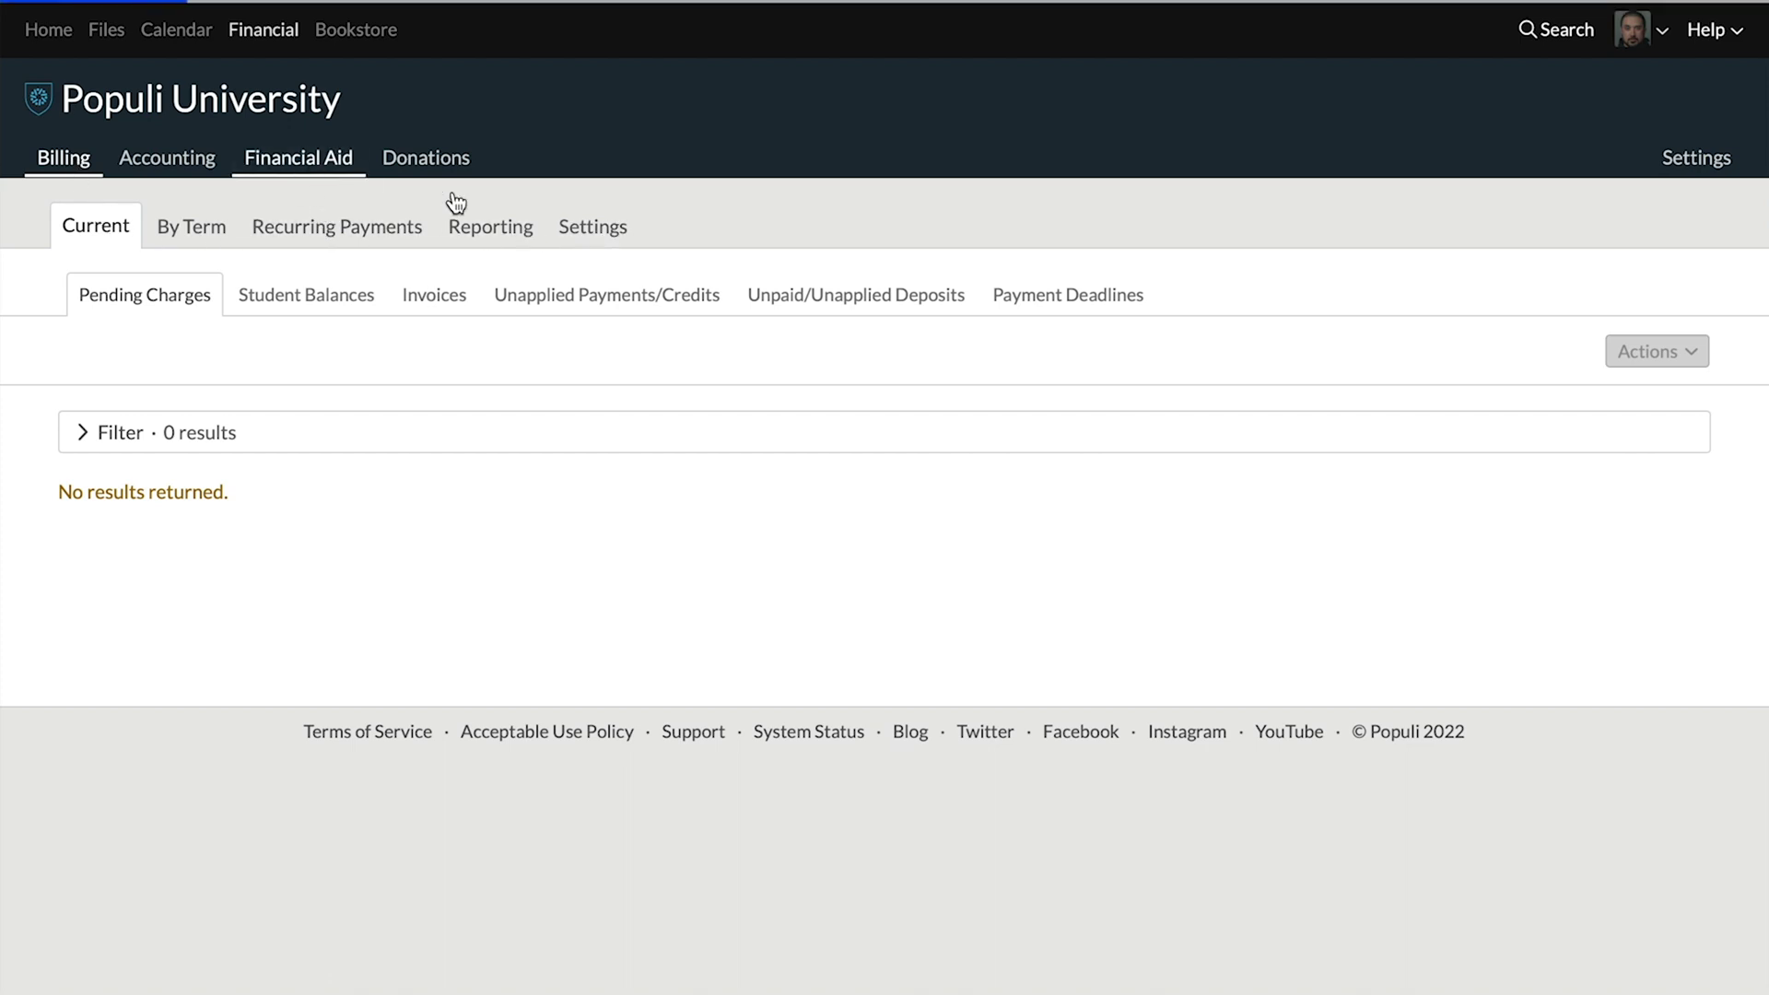
pyautogui.click(426, 161)
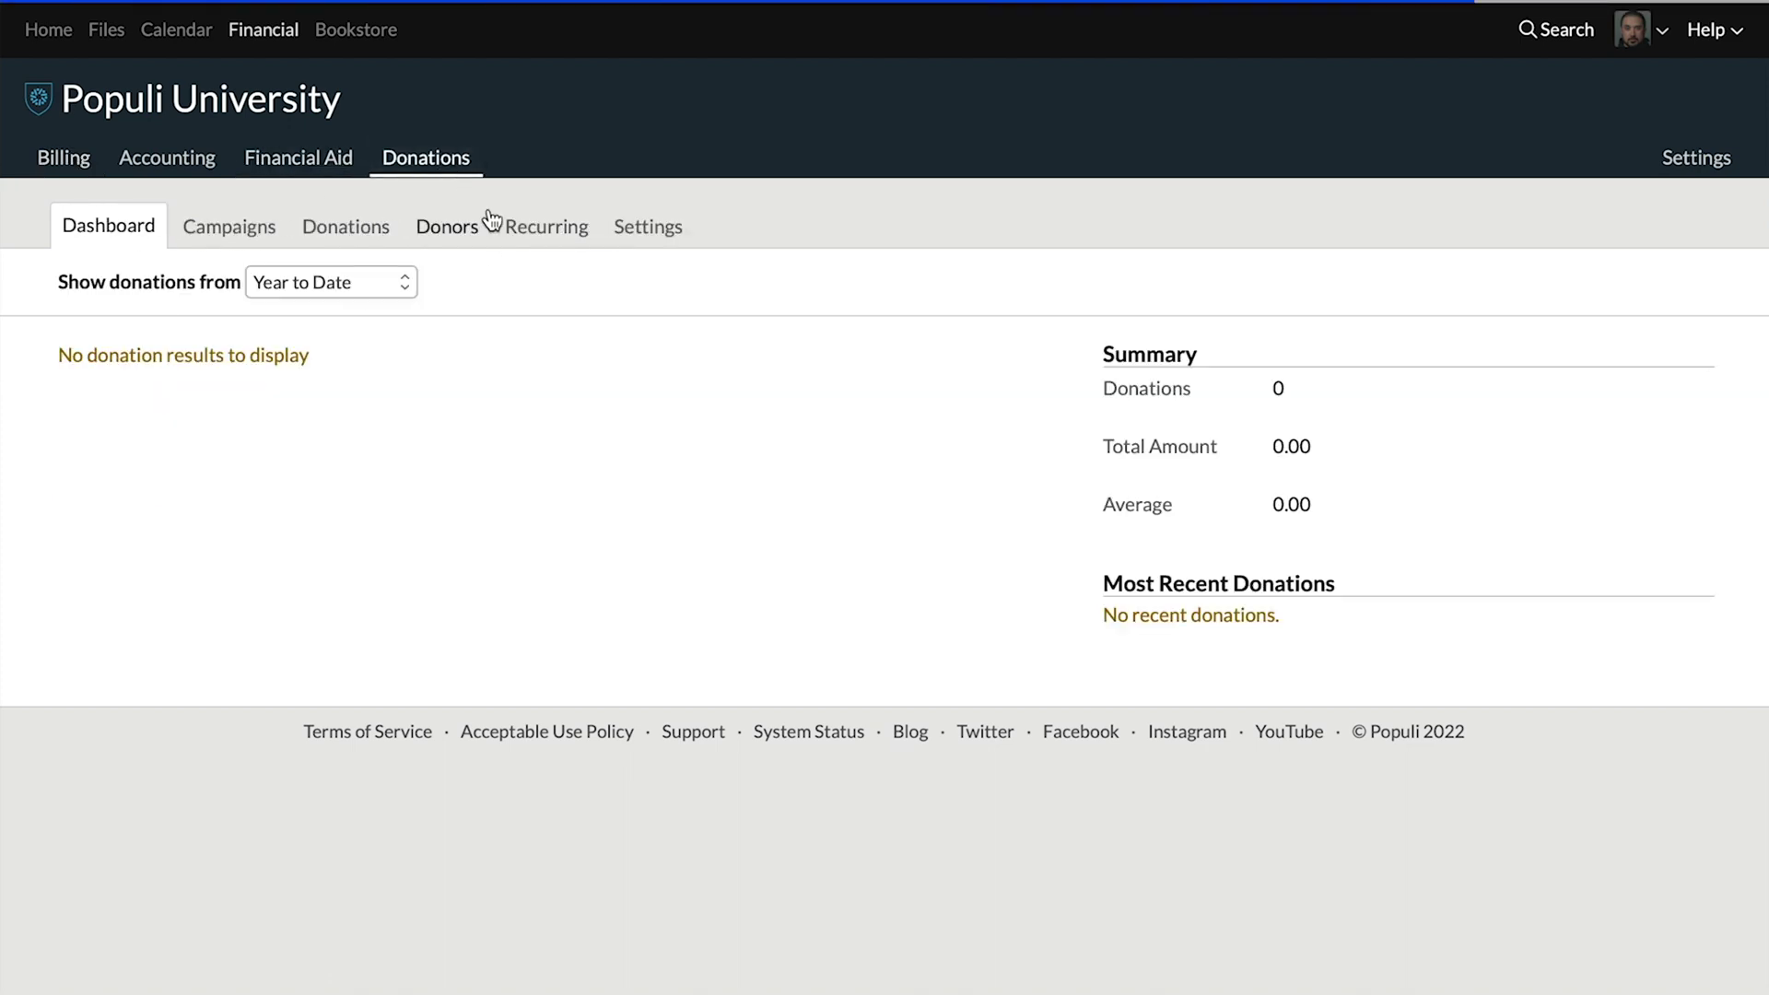
pyautogui.click(66, 156)
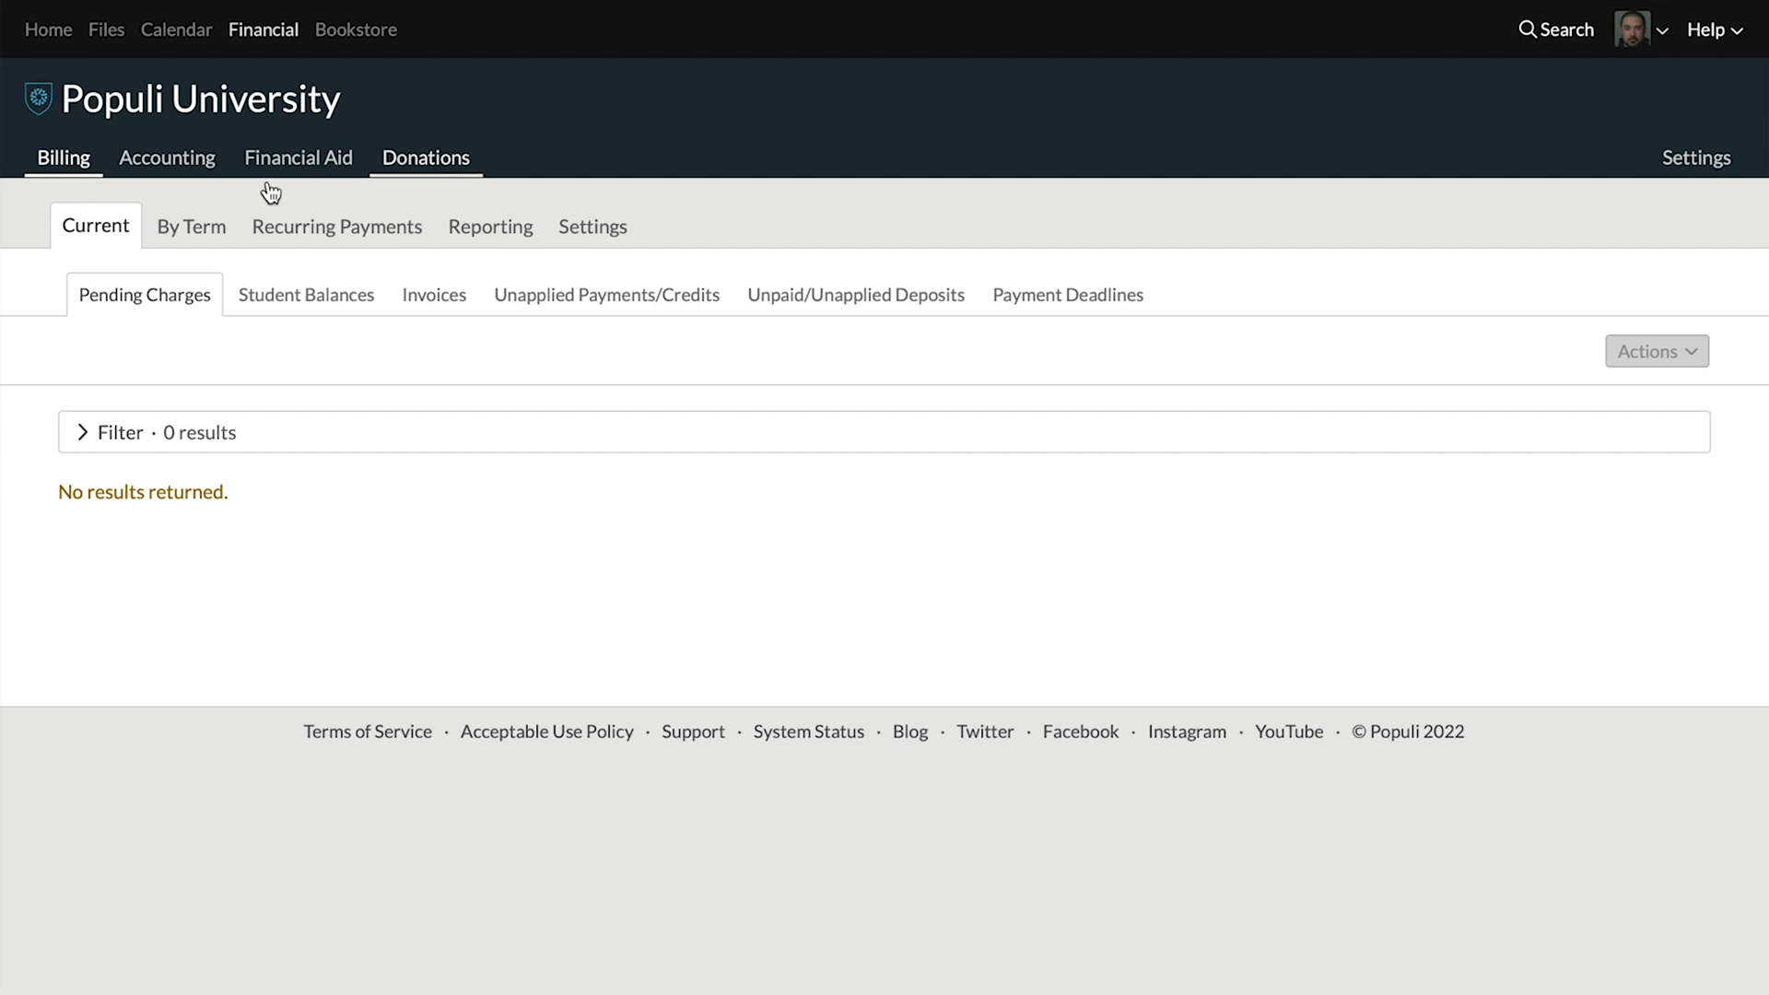
pyautogui.click(195, 163)
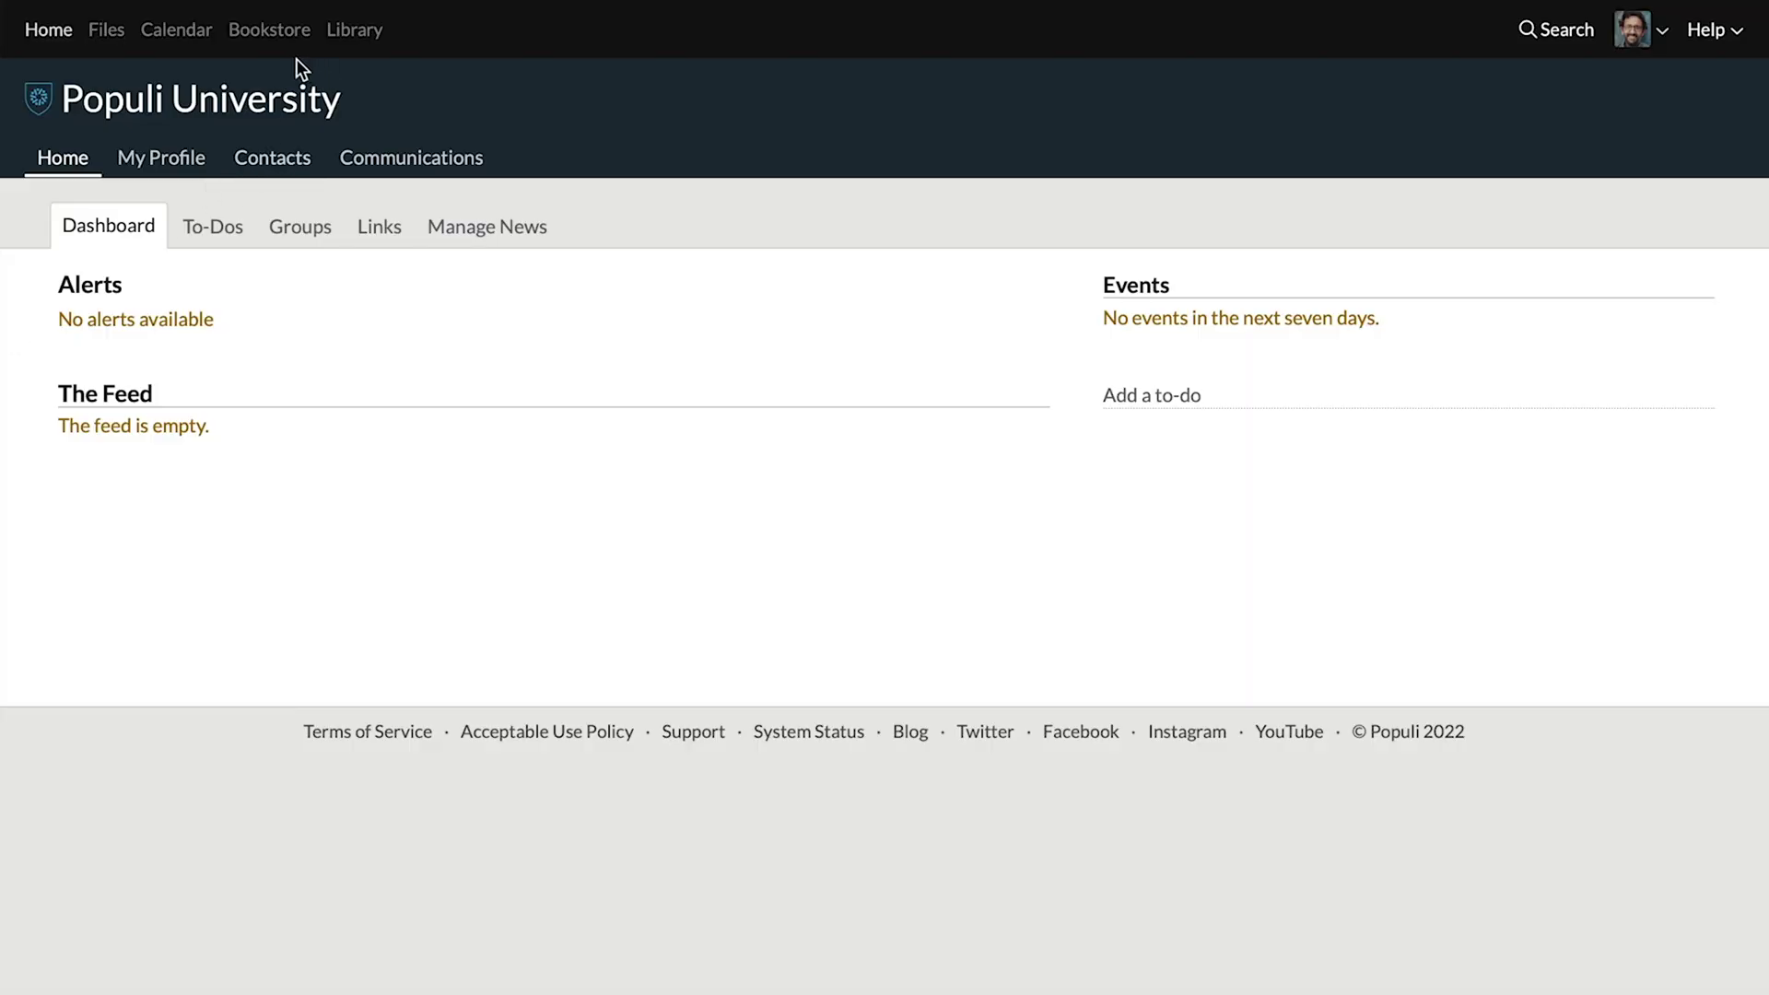
# Step: Look through the Library's catalog, patrons and circulation pages and its resource check-out and check-in pages
pyautogui.click(374, 31)
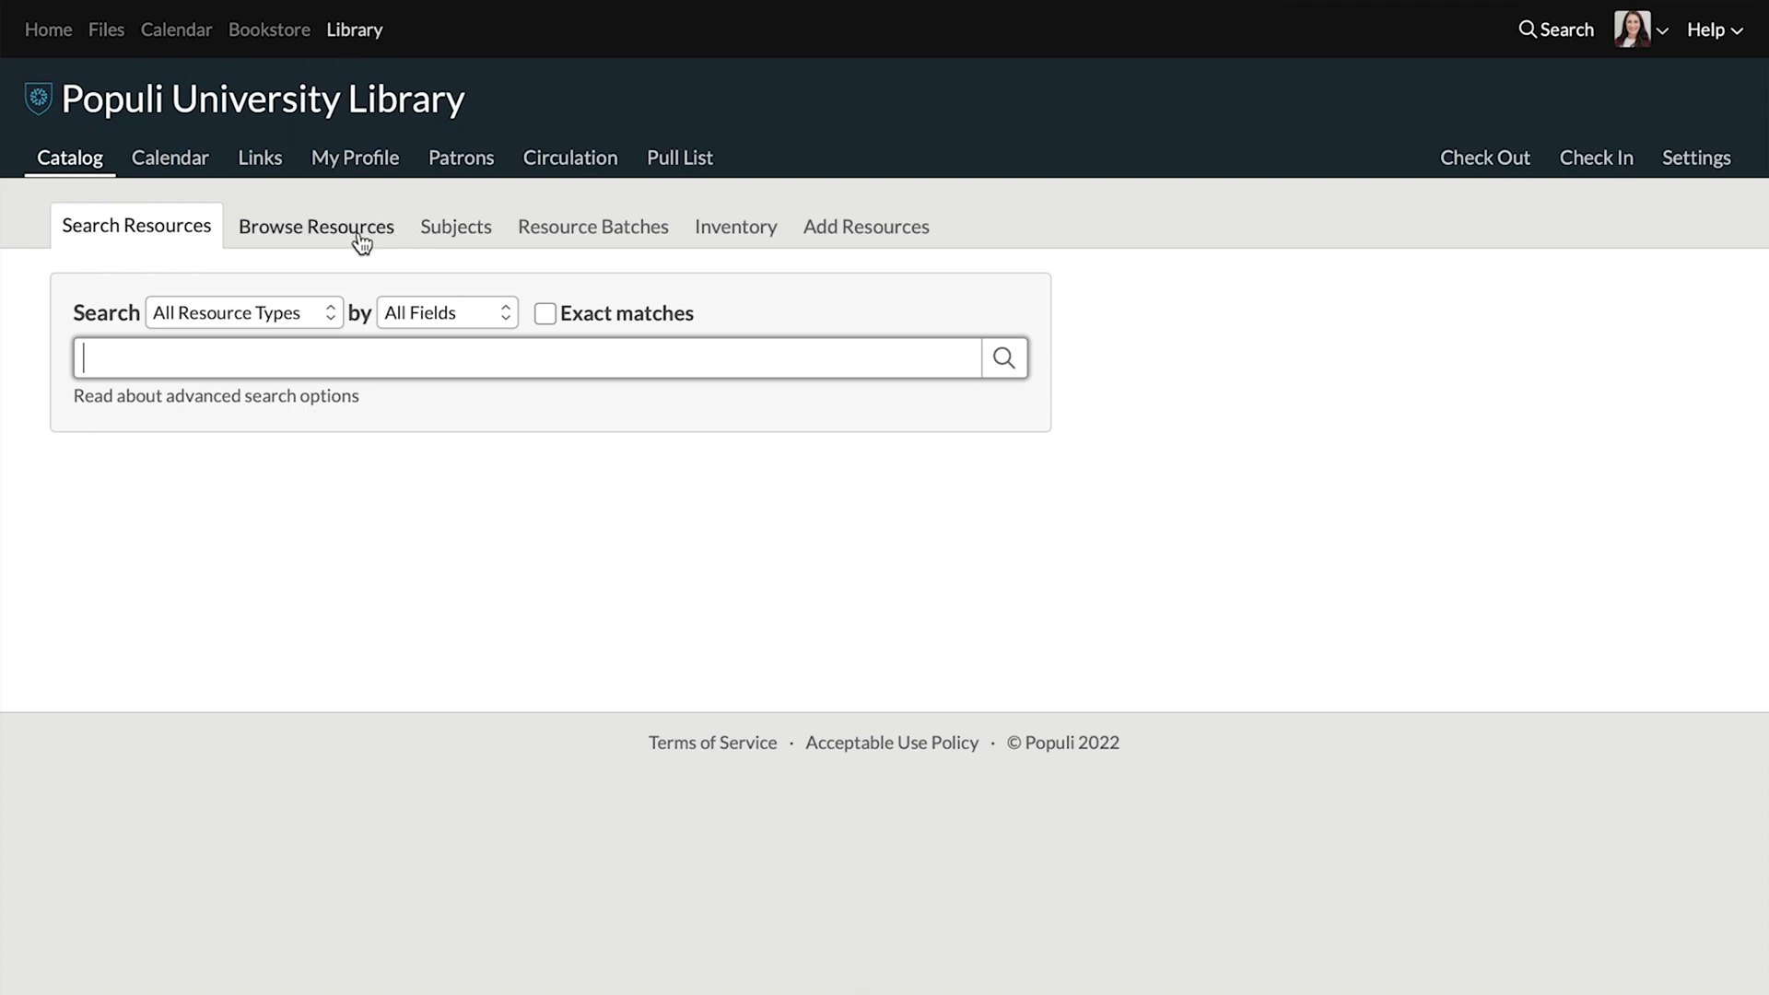
pyautogui.click(467, 167)
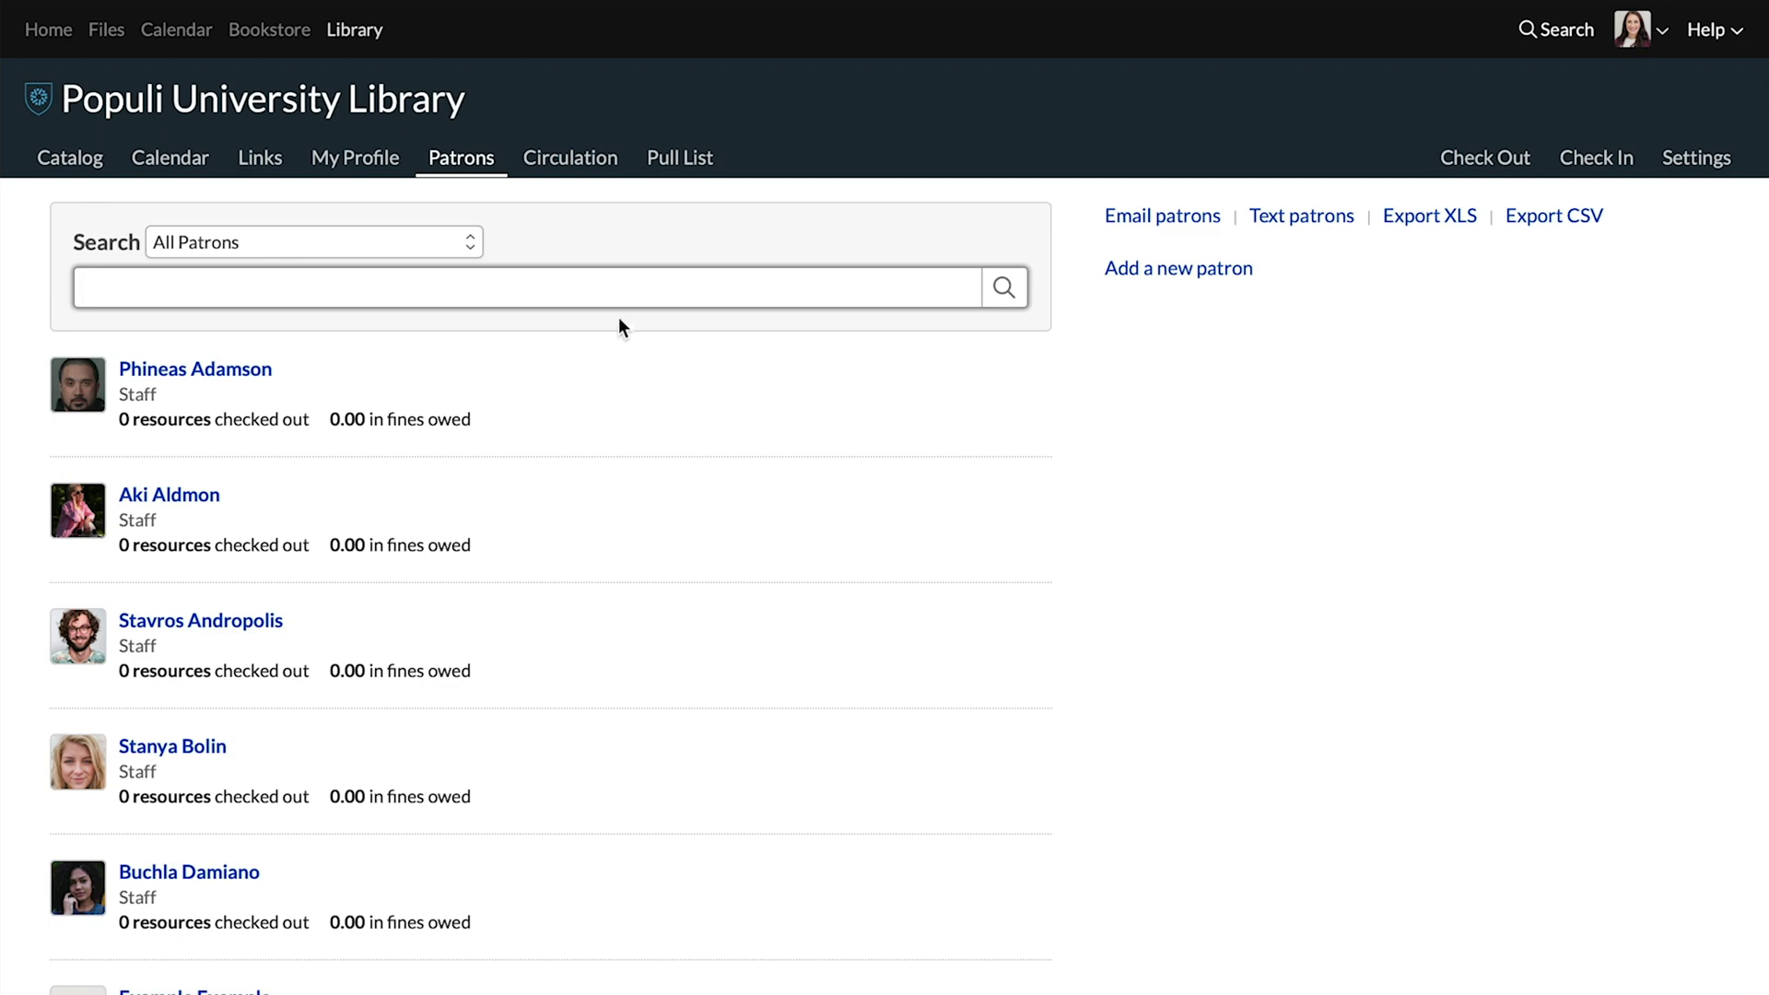
pyautogui.click(572, 178)
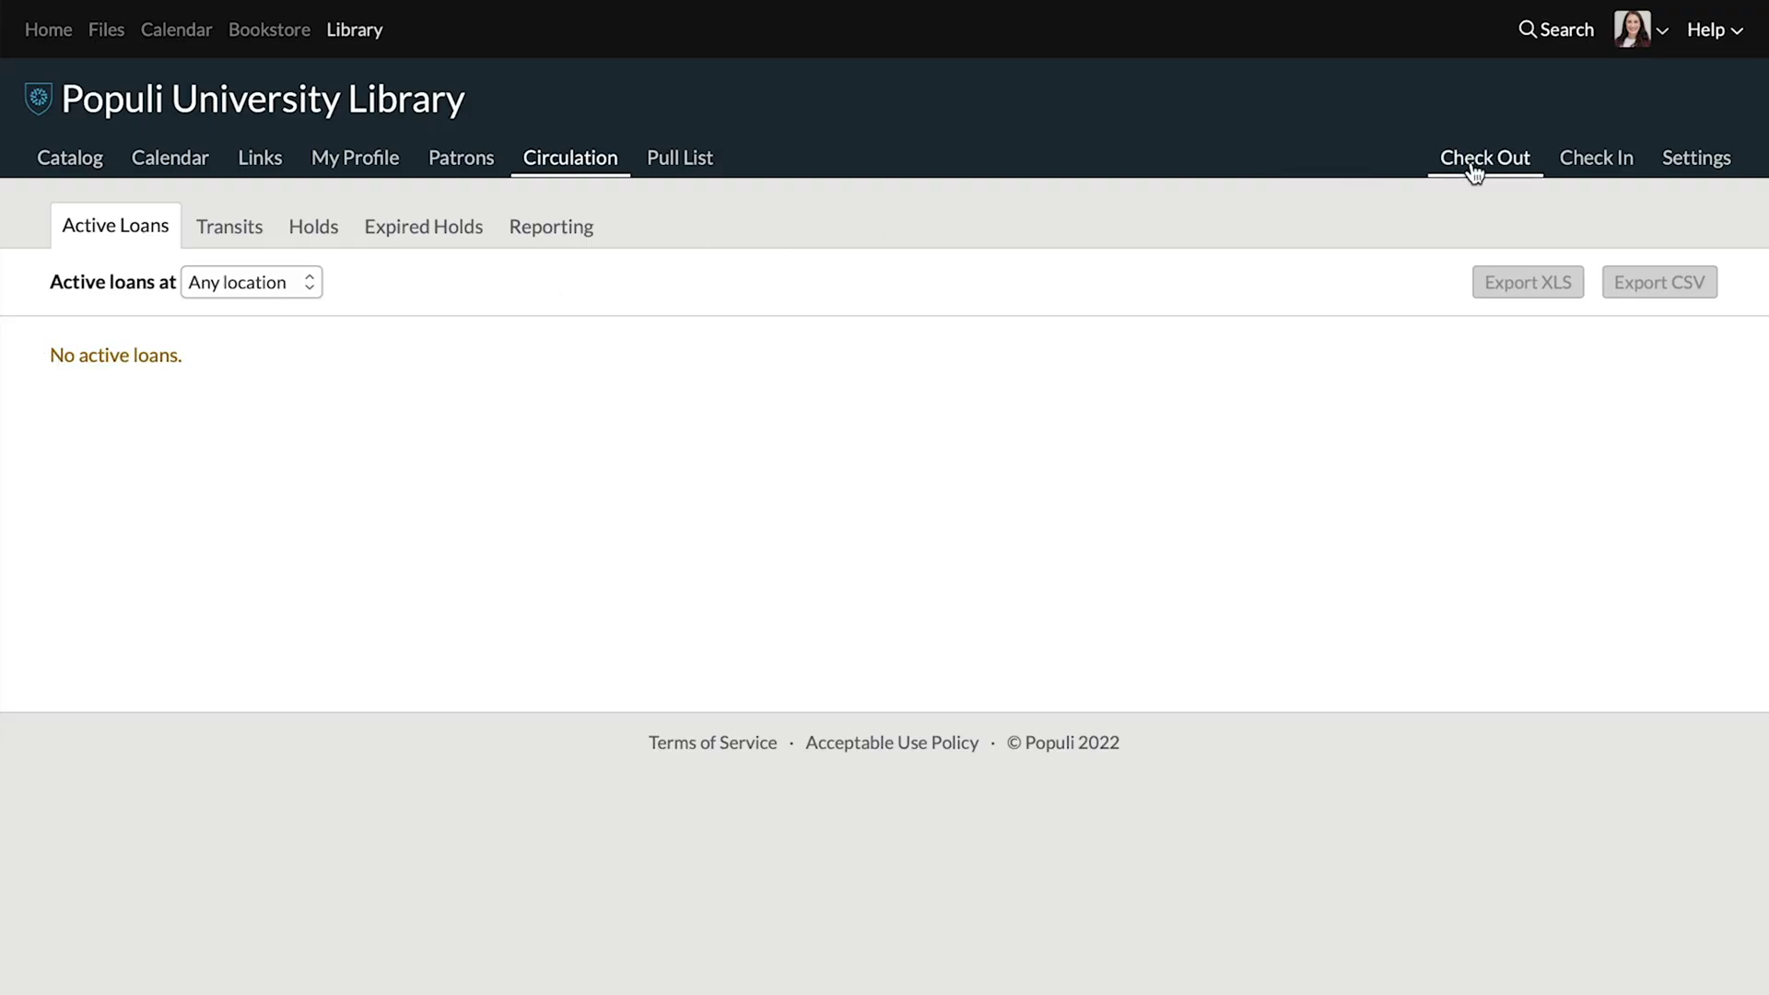
pyautogui.click(1479, 166)
pyautogui.click(1587, 162)
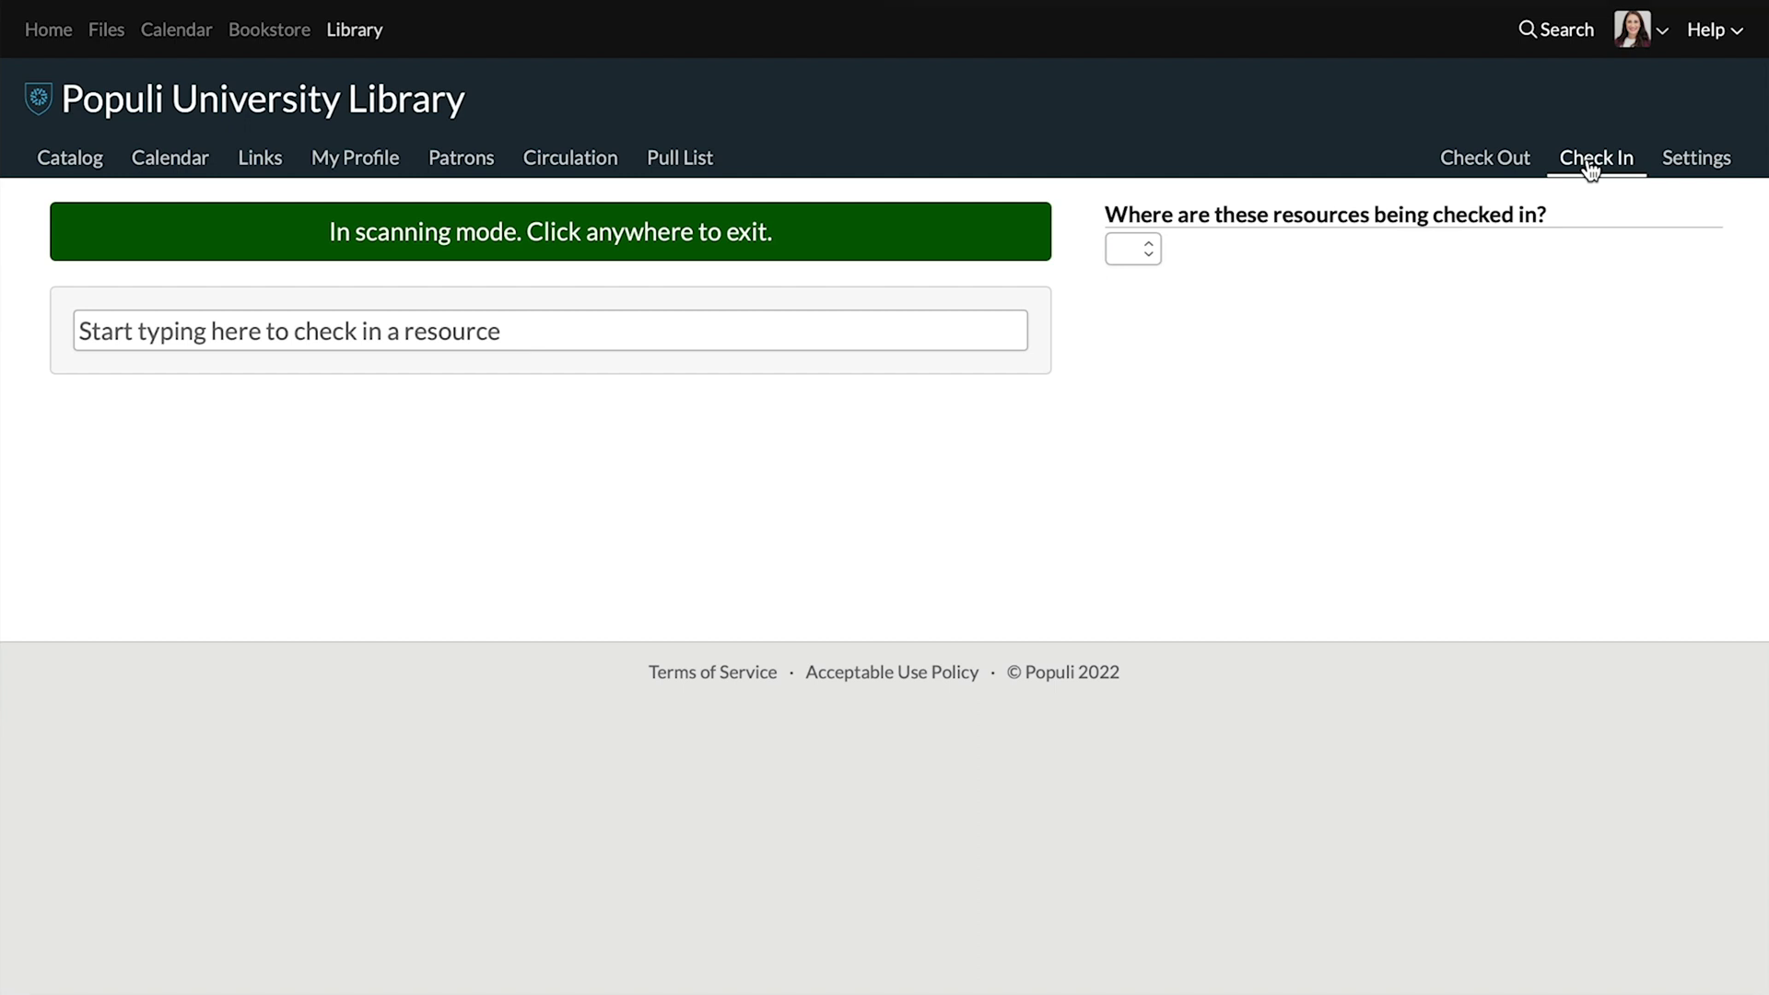
# Step: Review the Library's general settings and loan policies, and the Bookstore's point of sale and admin pages
pyautogui.click(1708, 161)
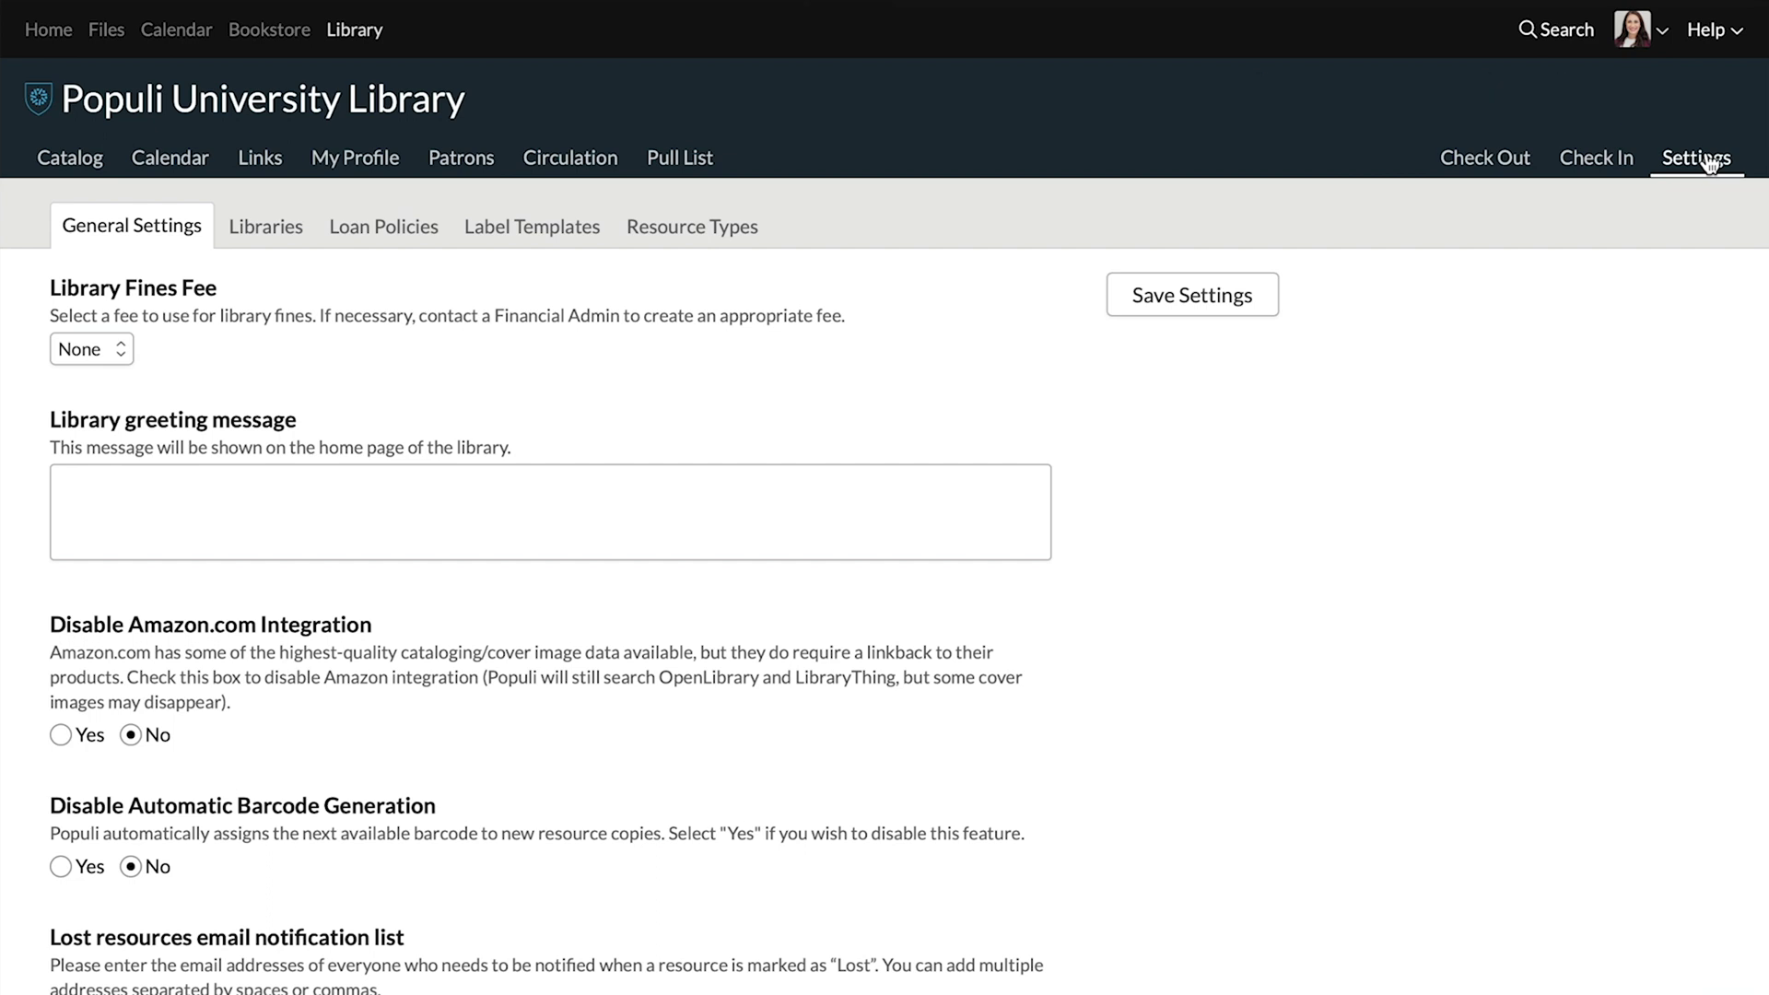
pyautogui.click(406, 238)
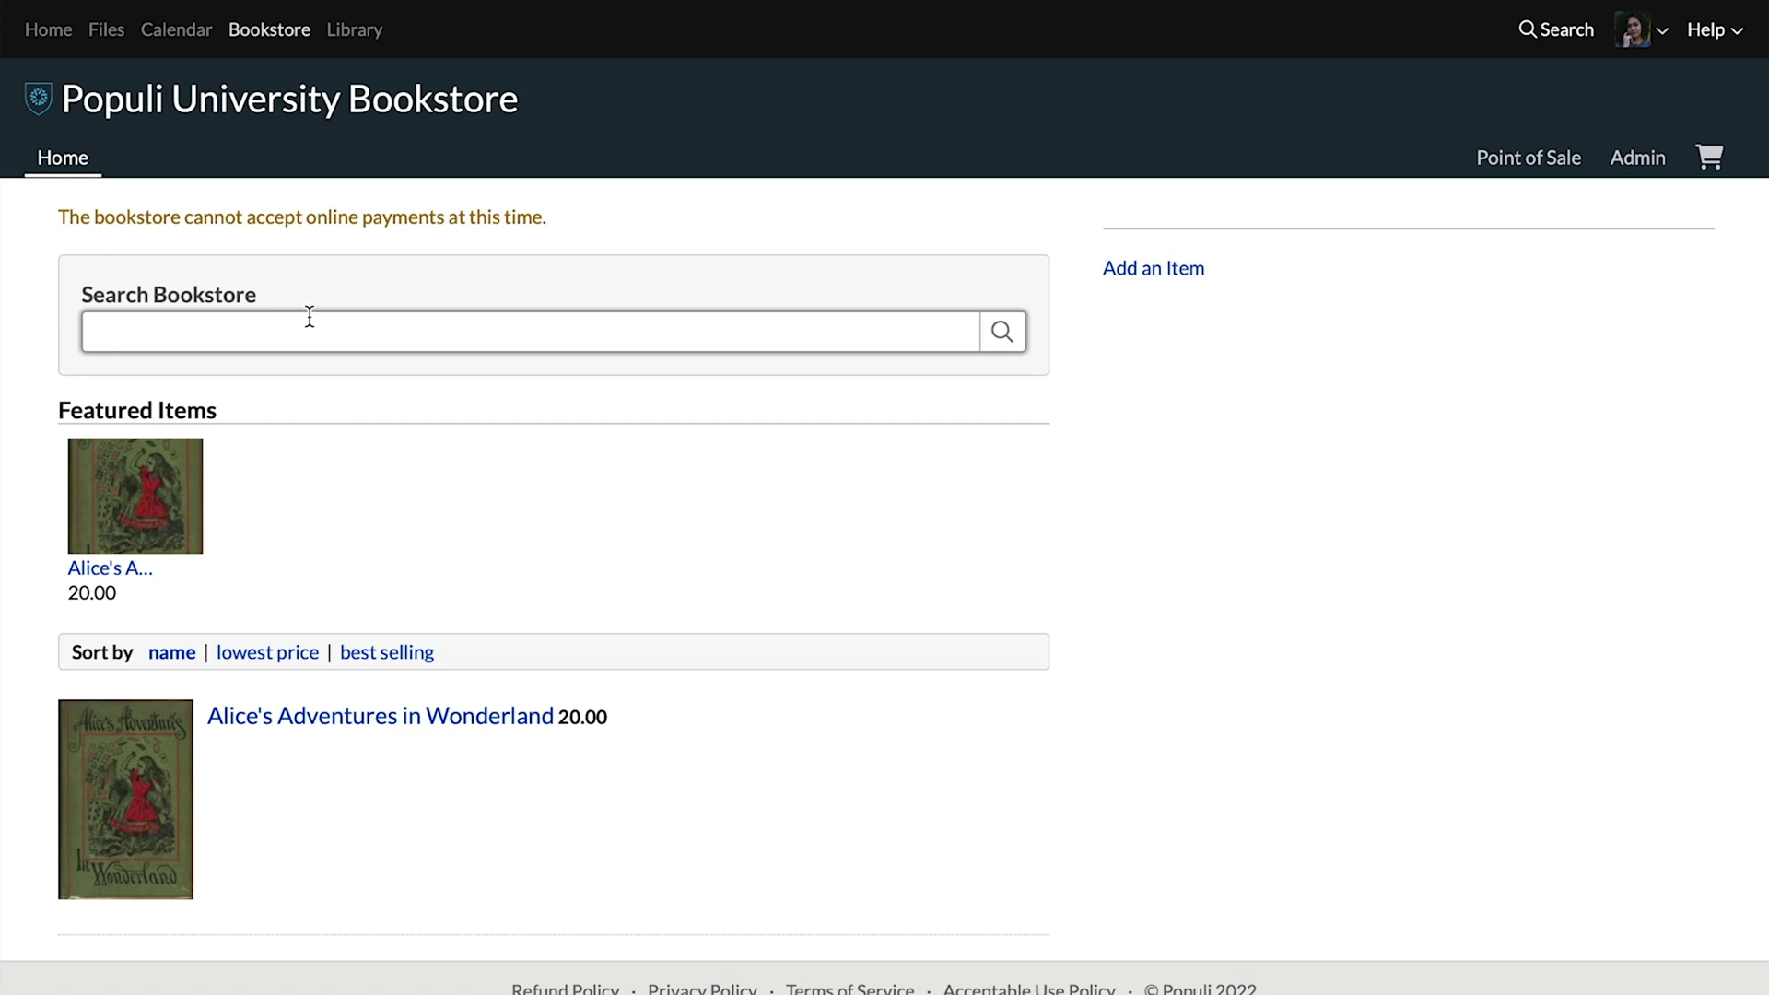
pyautogui.click(1554, 168)
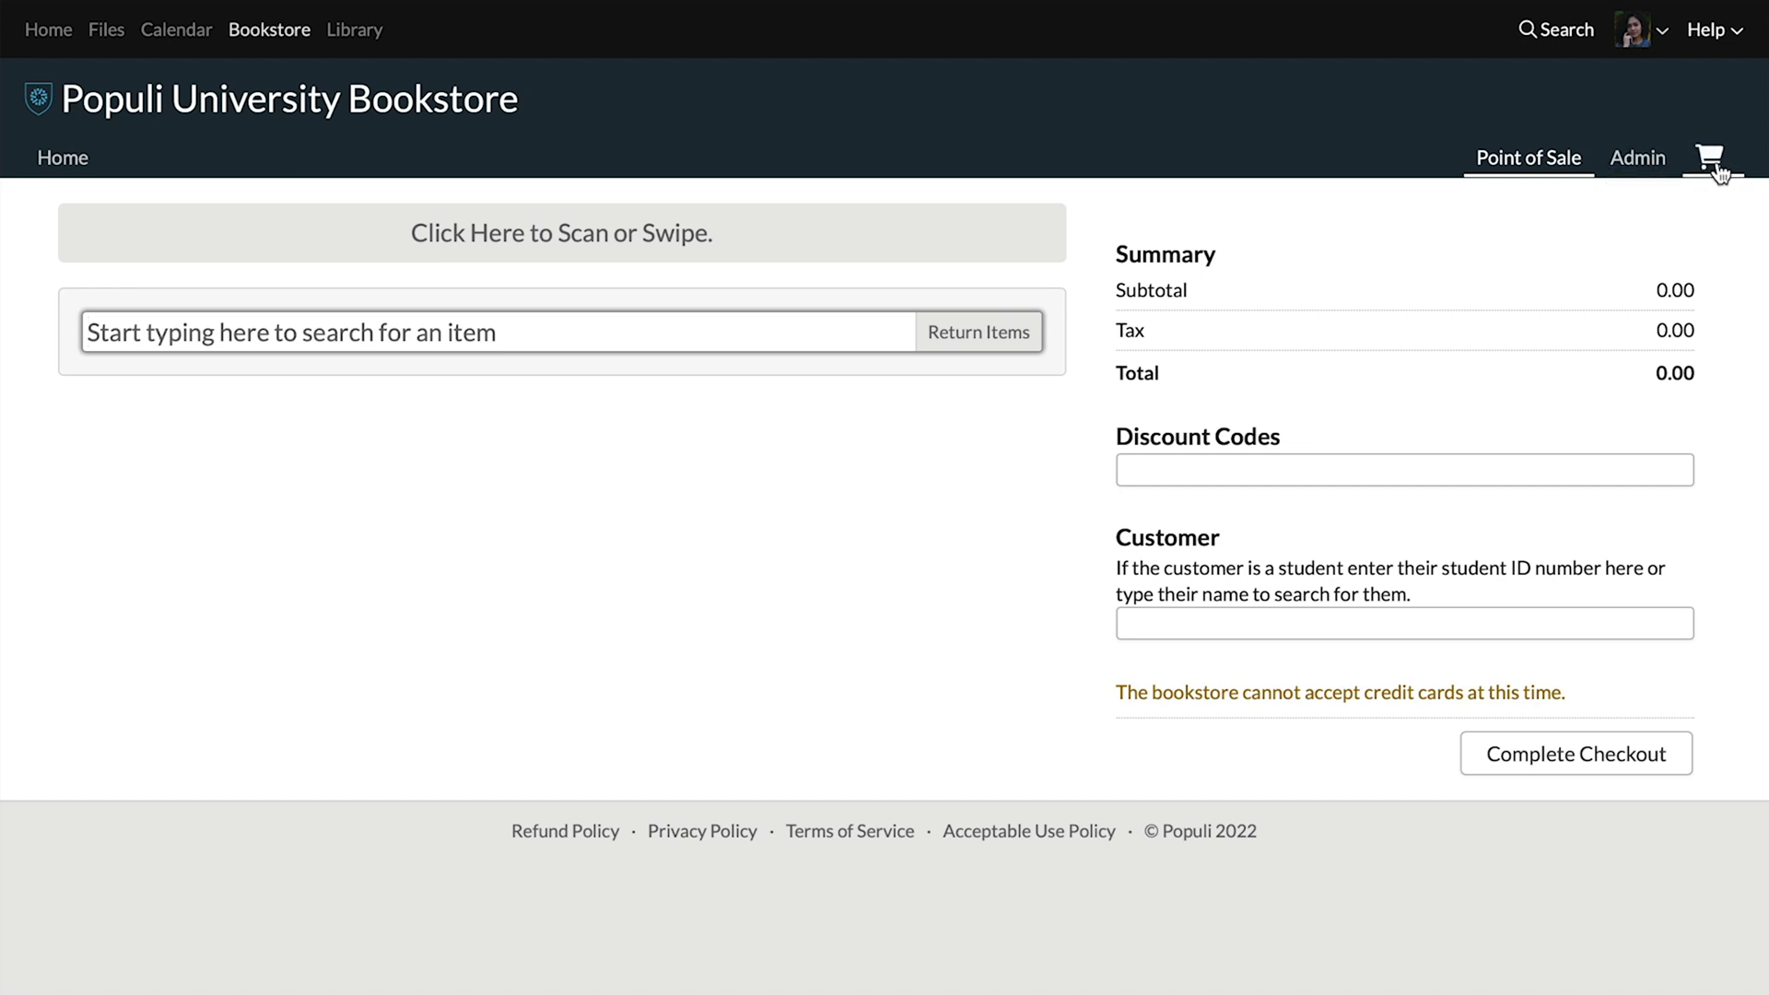
pyautogui.click(1649, 162)
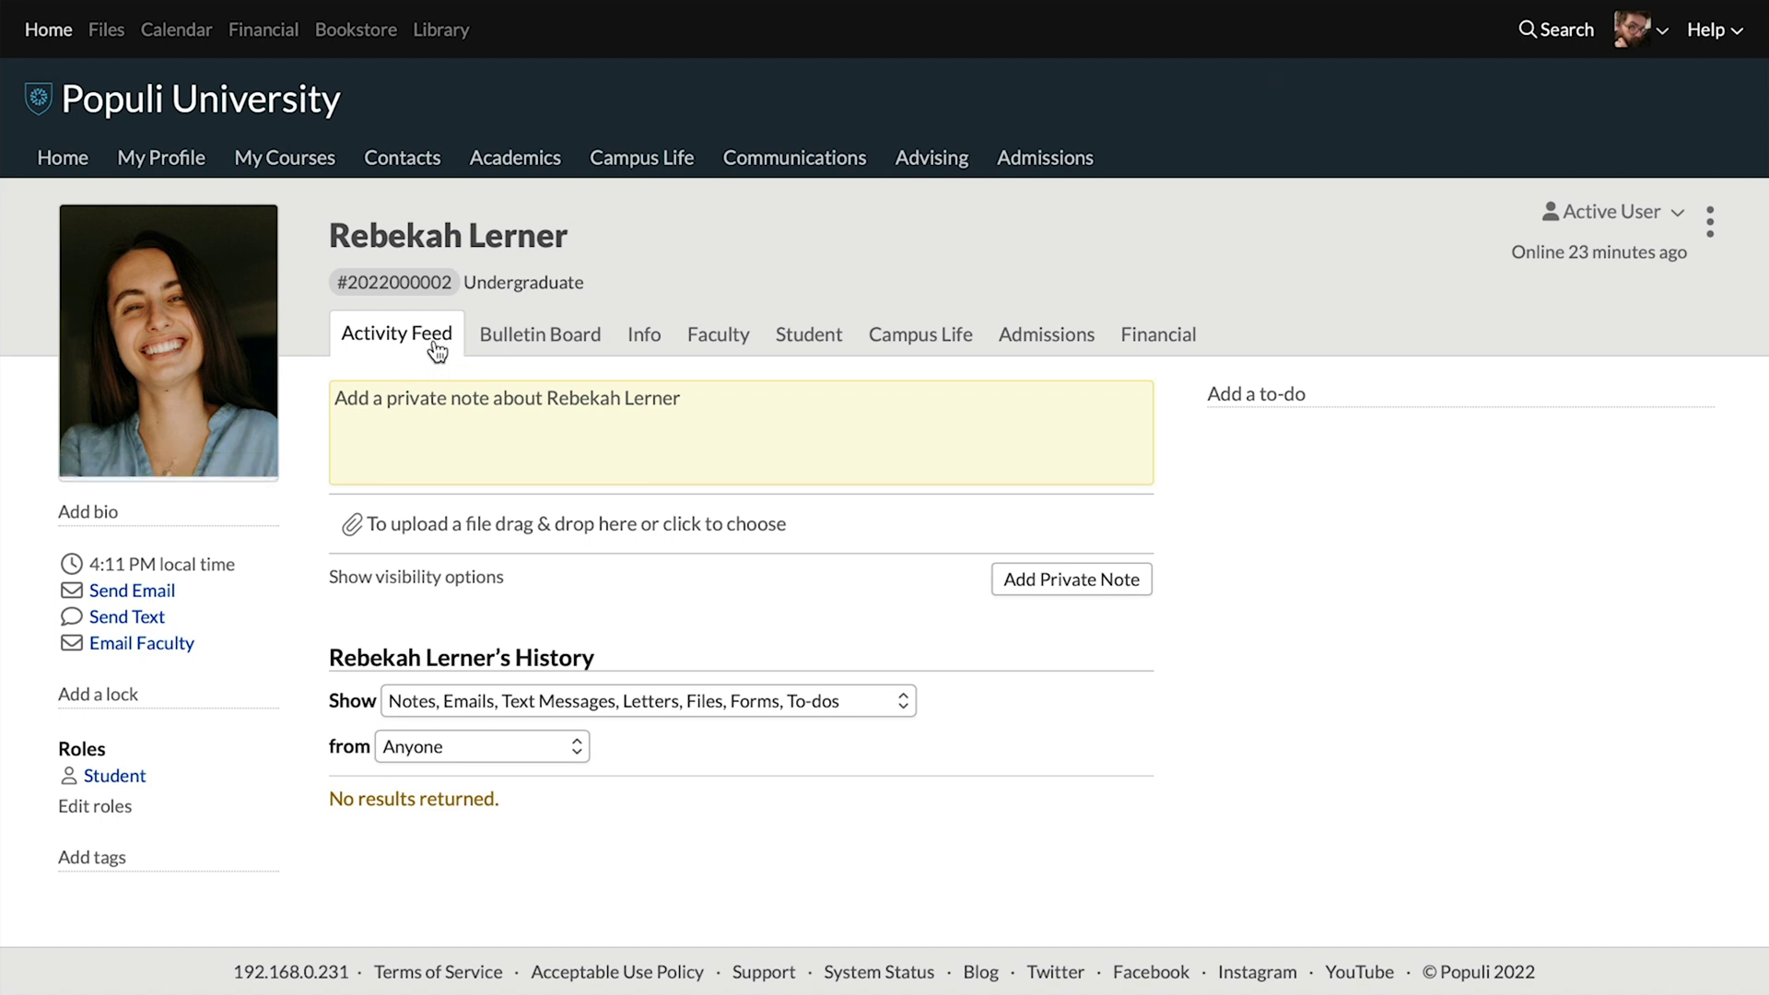
# Step: Look through the student profile's contact info, student transcript, admissions and financial sections
pyautogui.click(646, 341)
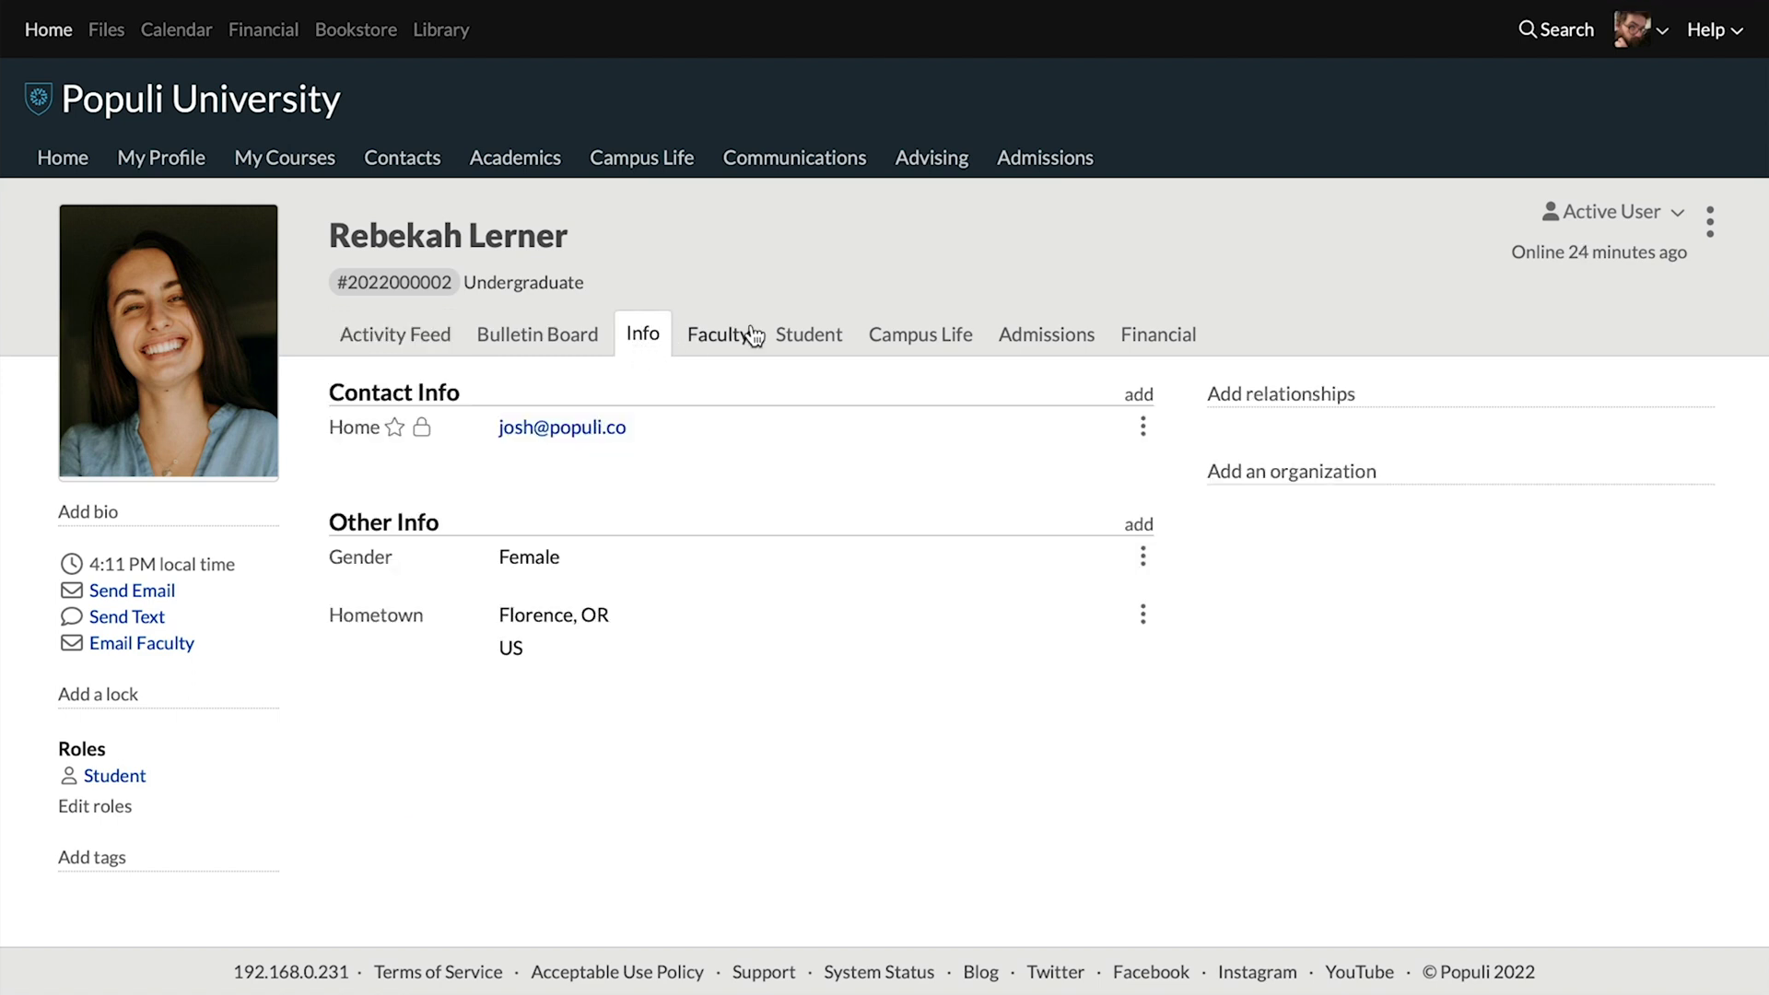
pyautogui.click(800, 335)
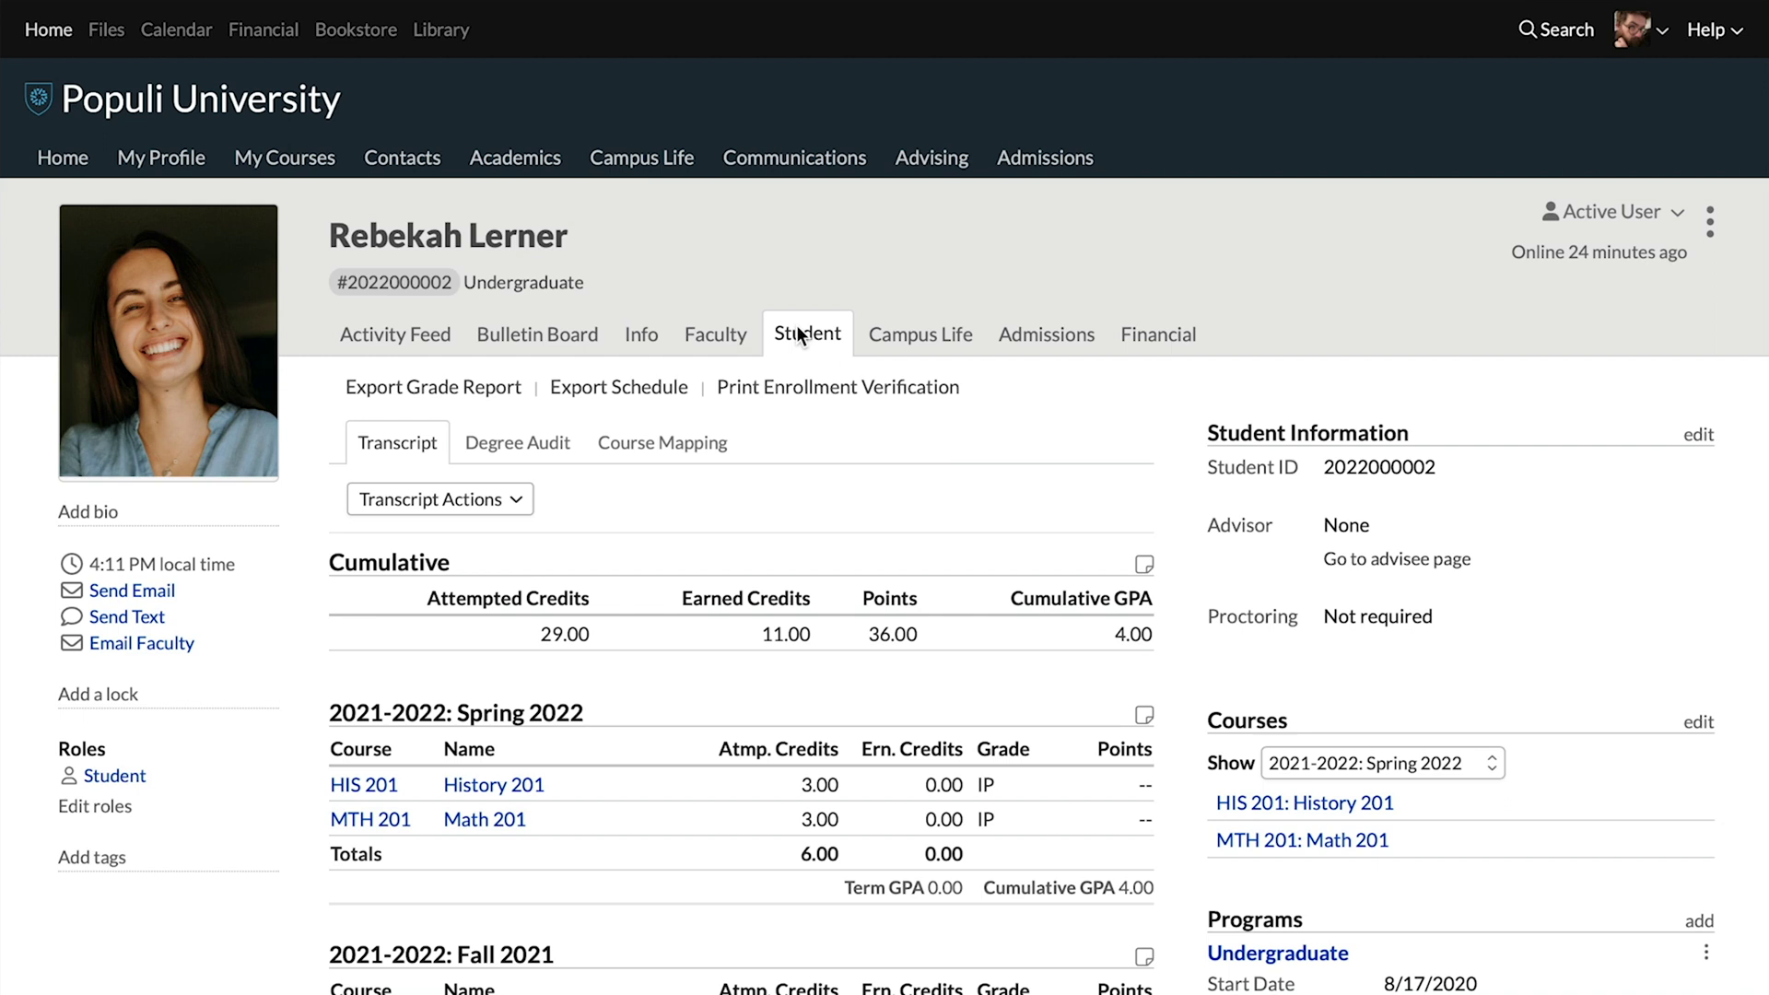
pyautogui.click(1076, 337)
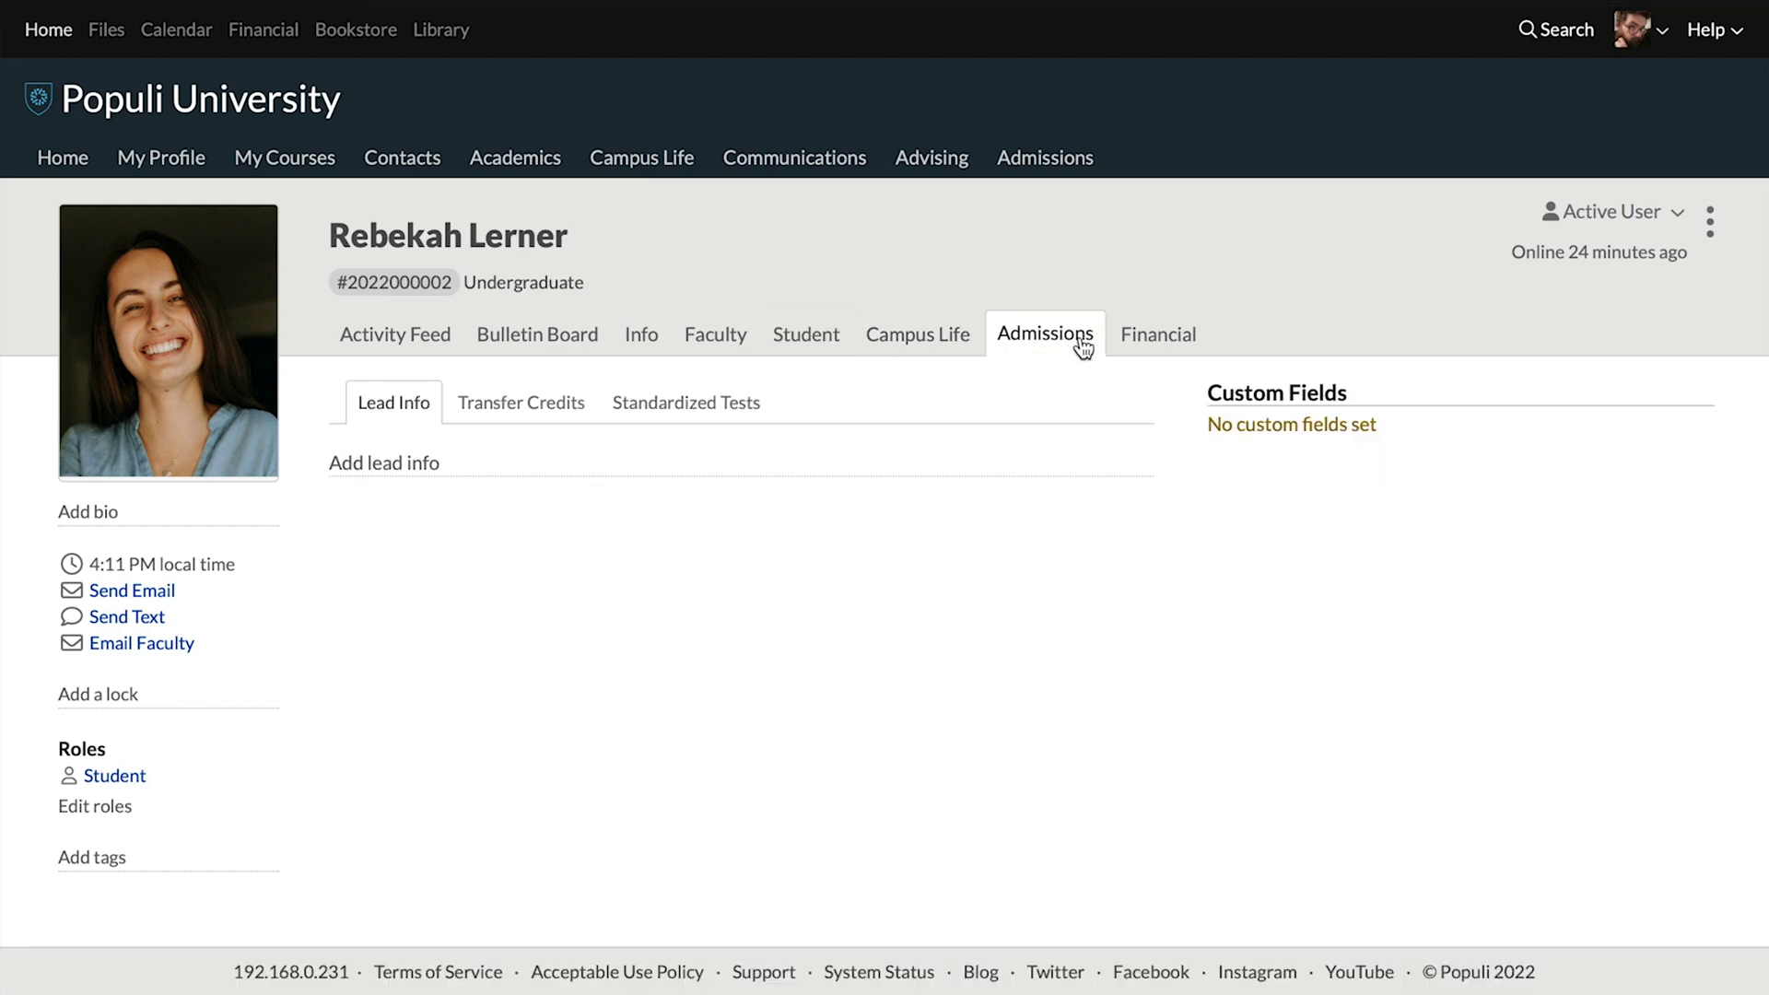
pyautogui.click(1159, 341)
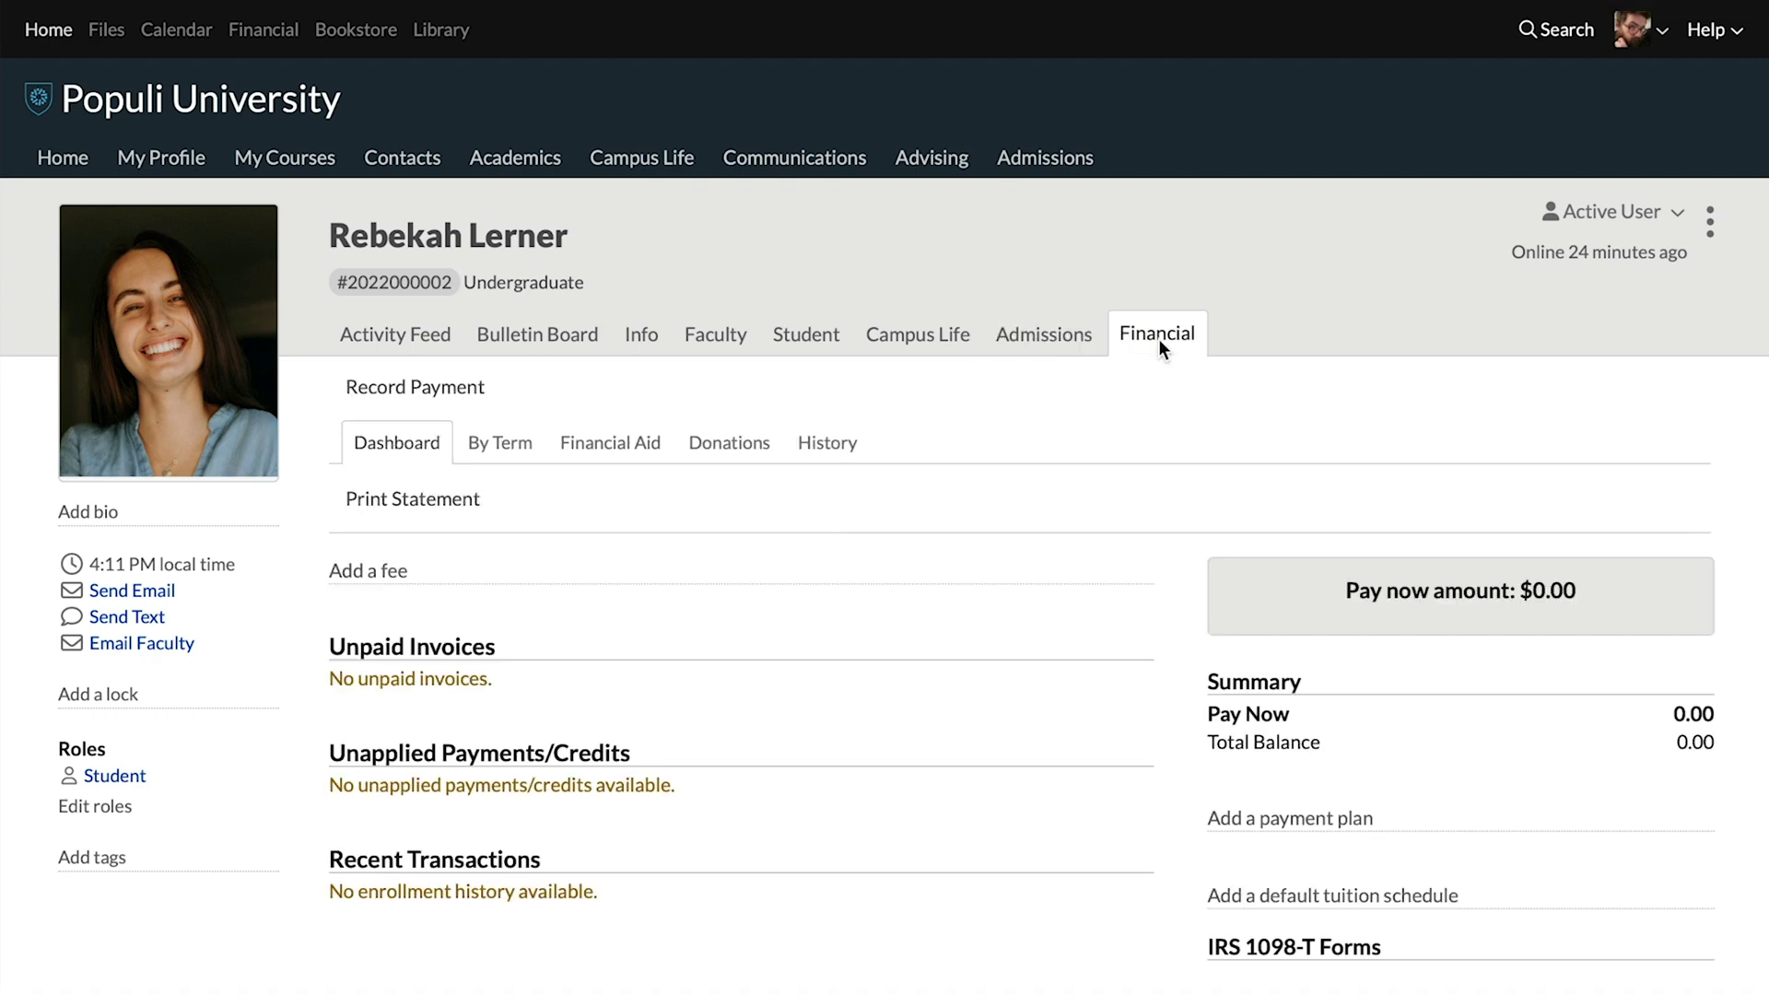